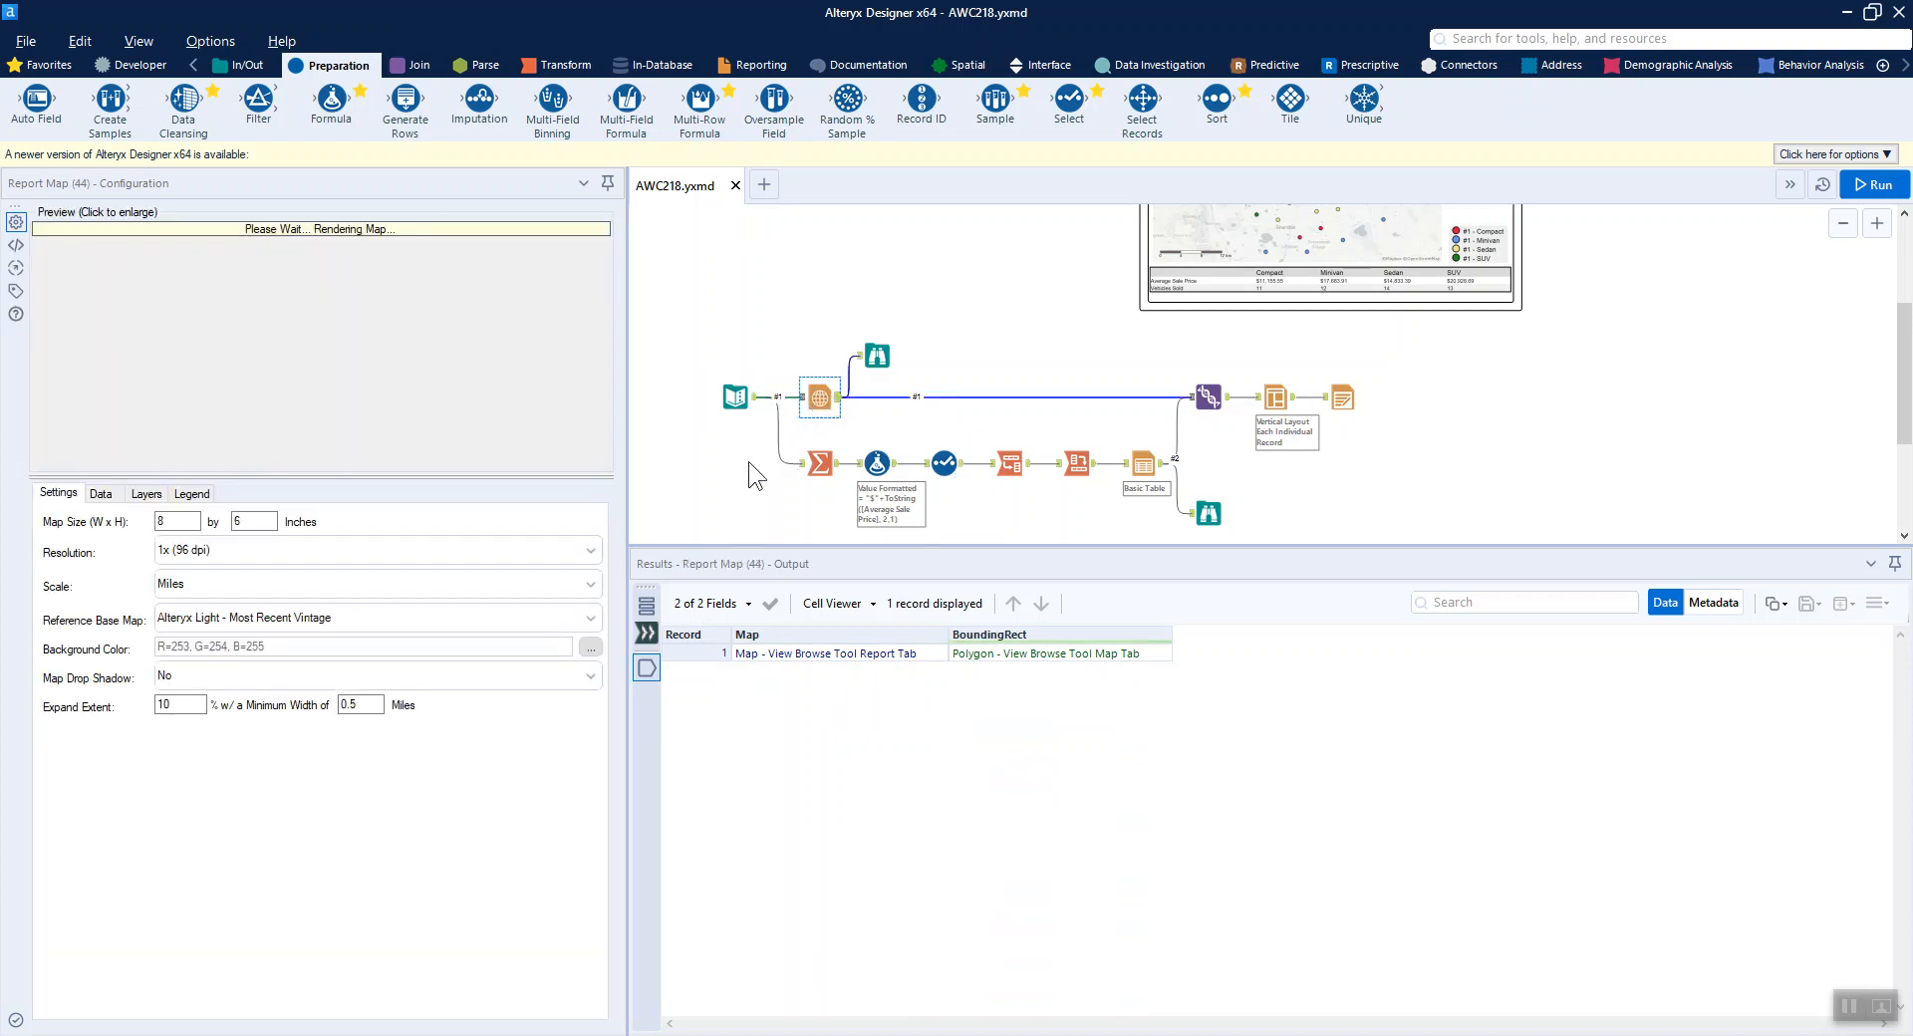
Step: Display the reporting tools and examine the Report Map's spatial and thematic field settings for incoming connection #1
left_click(757, 65)
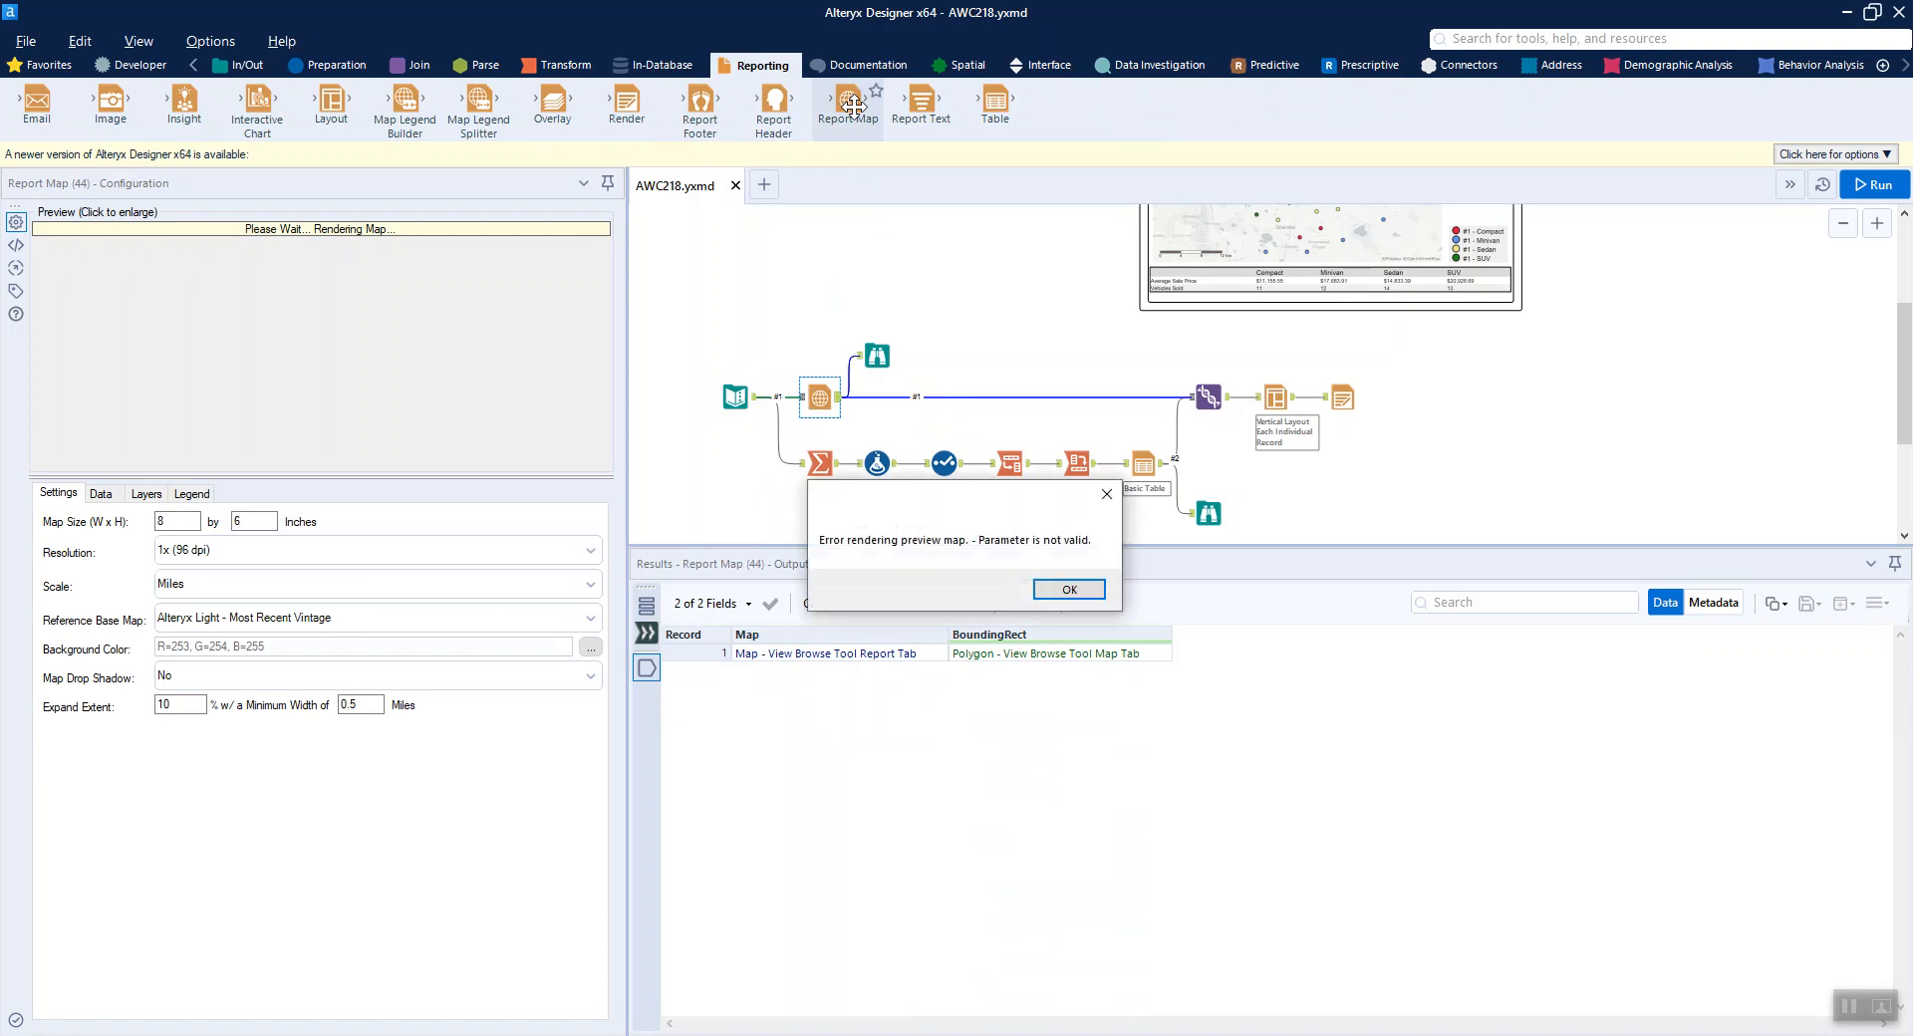
left_click(1071, 589)
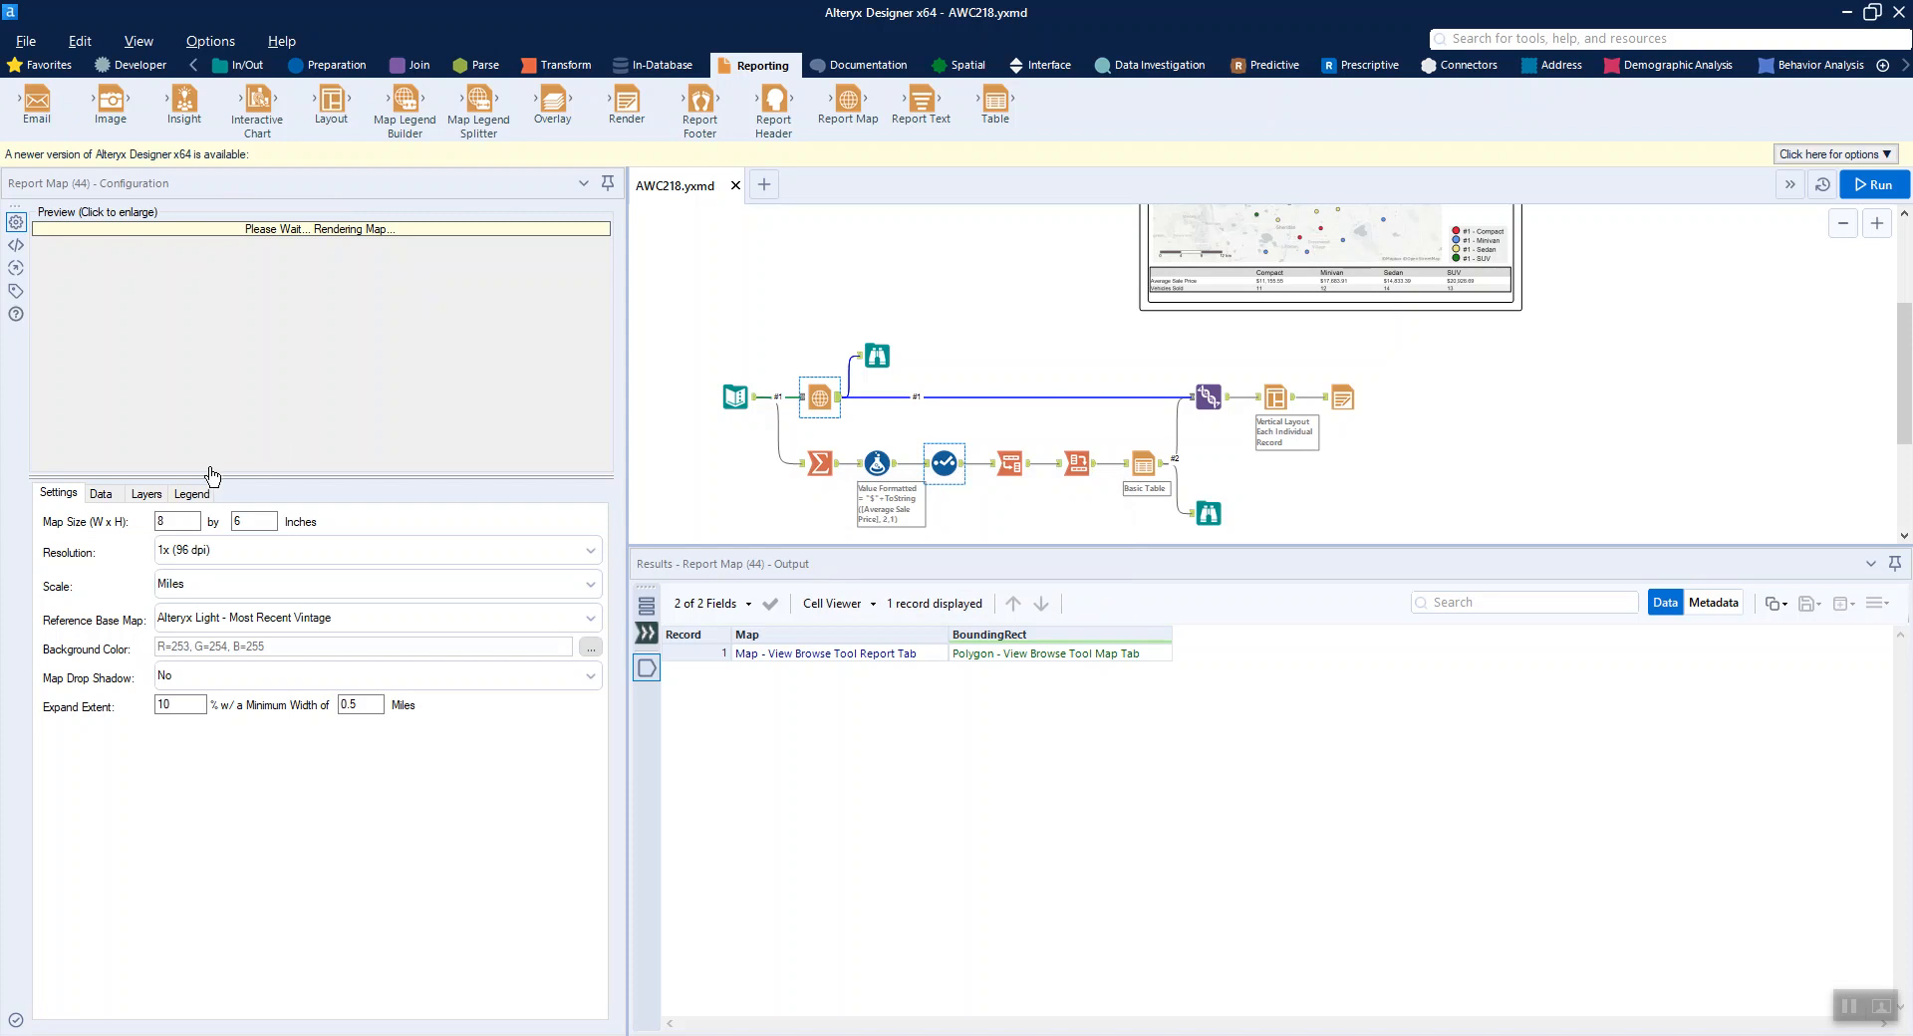
left_click(99, 495)
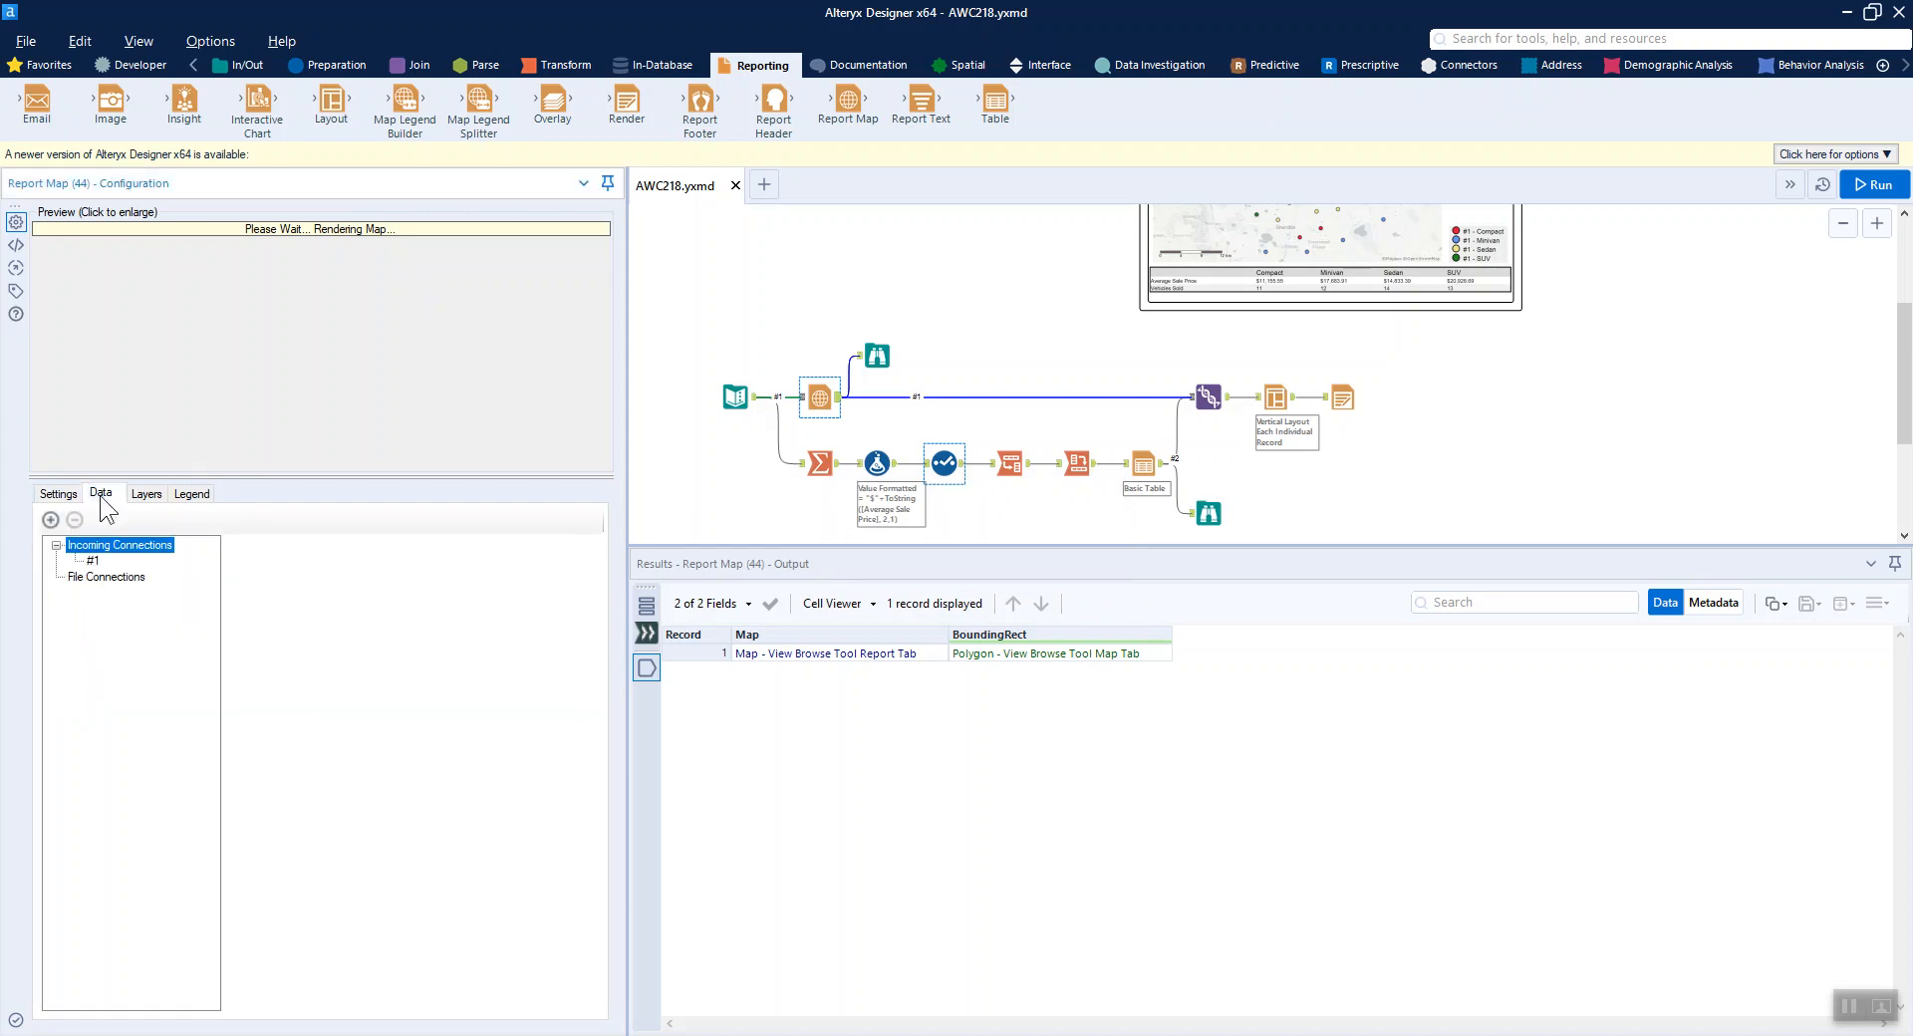
left_click(92, 560)
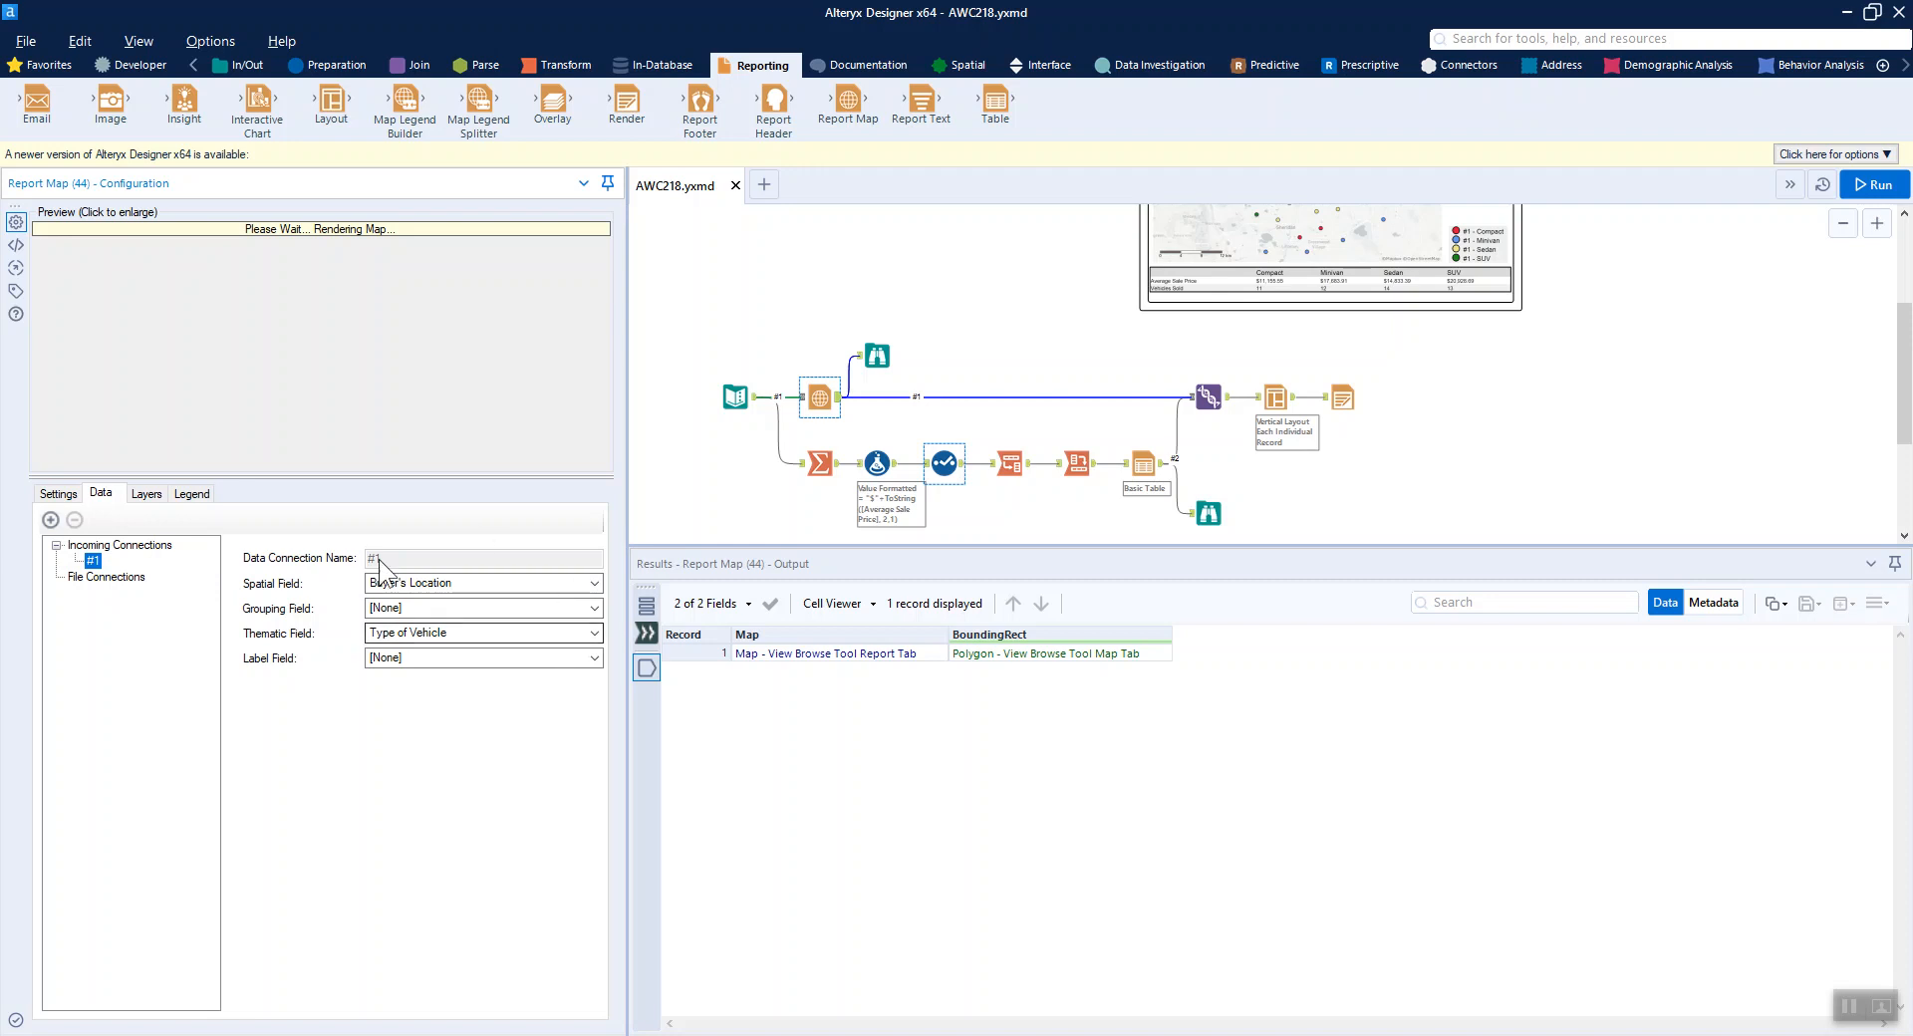
Step: Examine the Report Map's layer settings and the layer types that can be added, without adding one
left_click(146, 494)
left_click(62, 525)
left_click(63, 525)
left_click(66, 522)
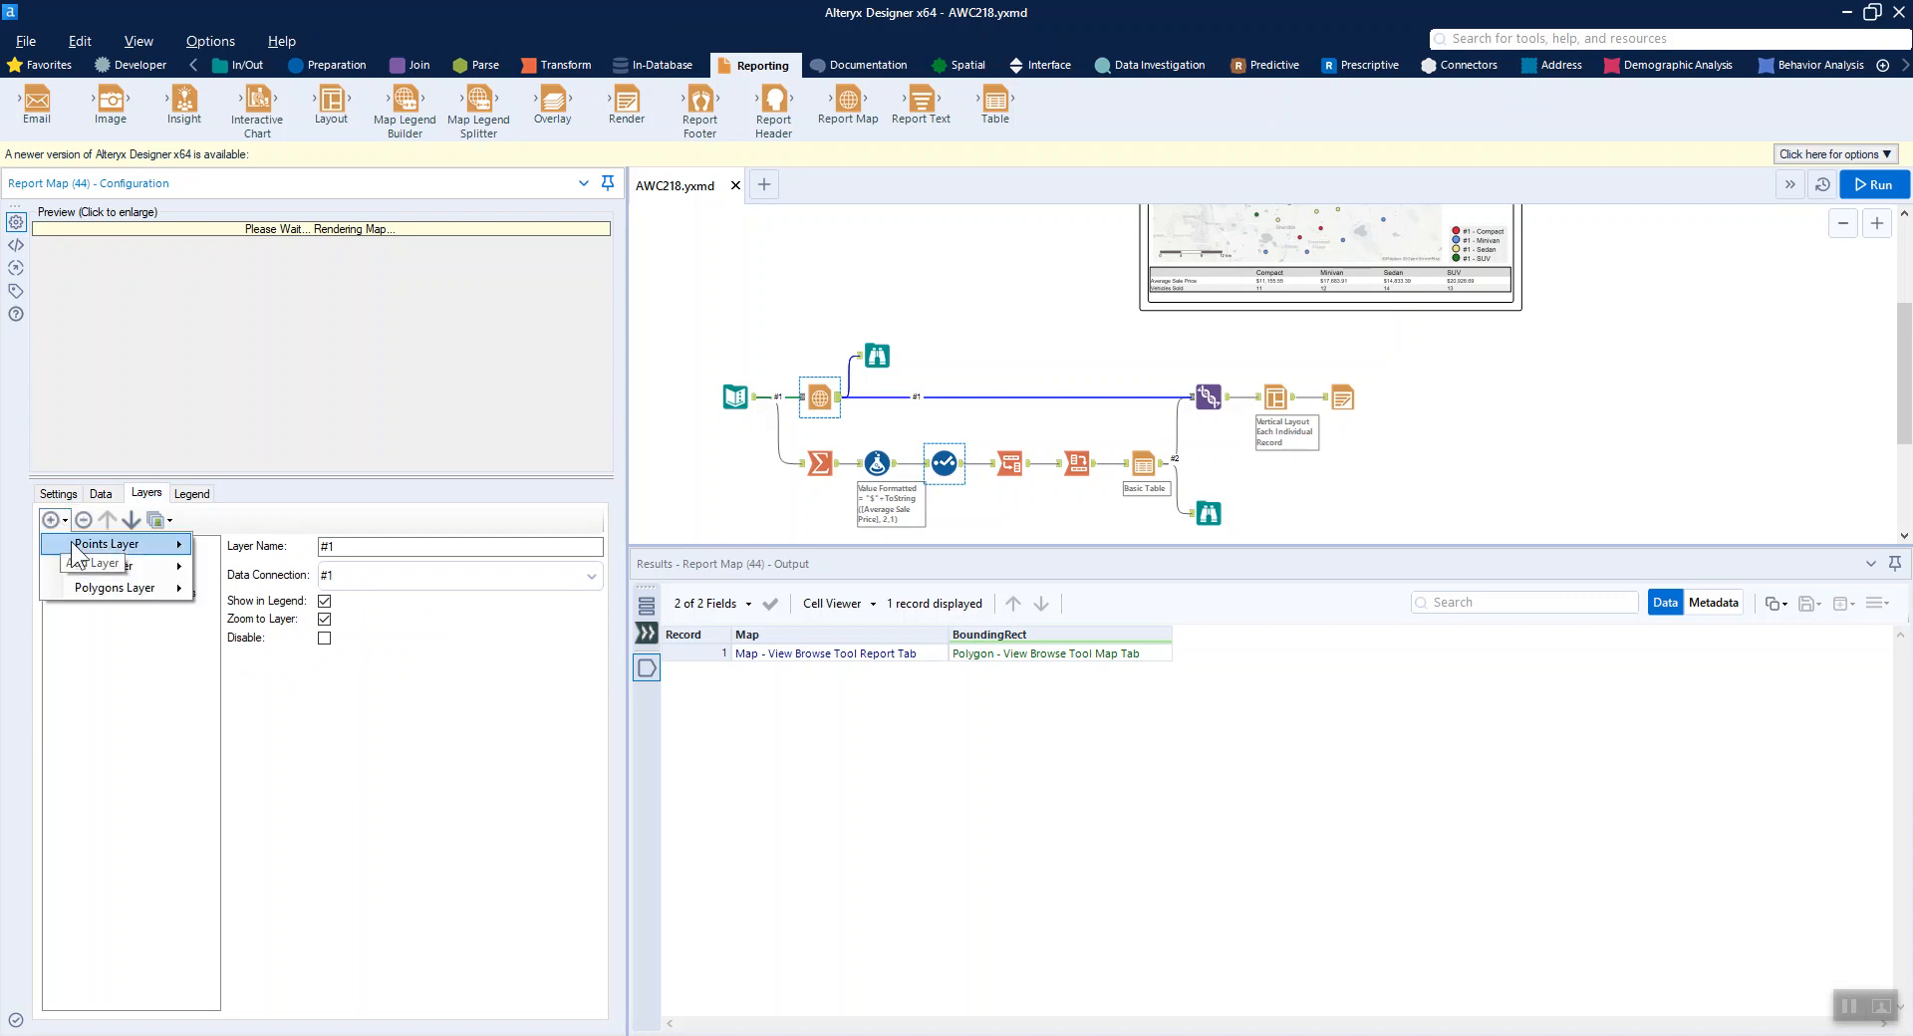
key("Escape")
key("Escape")
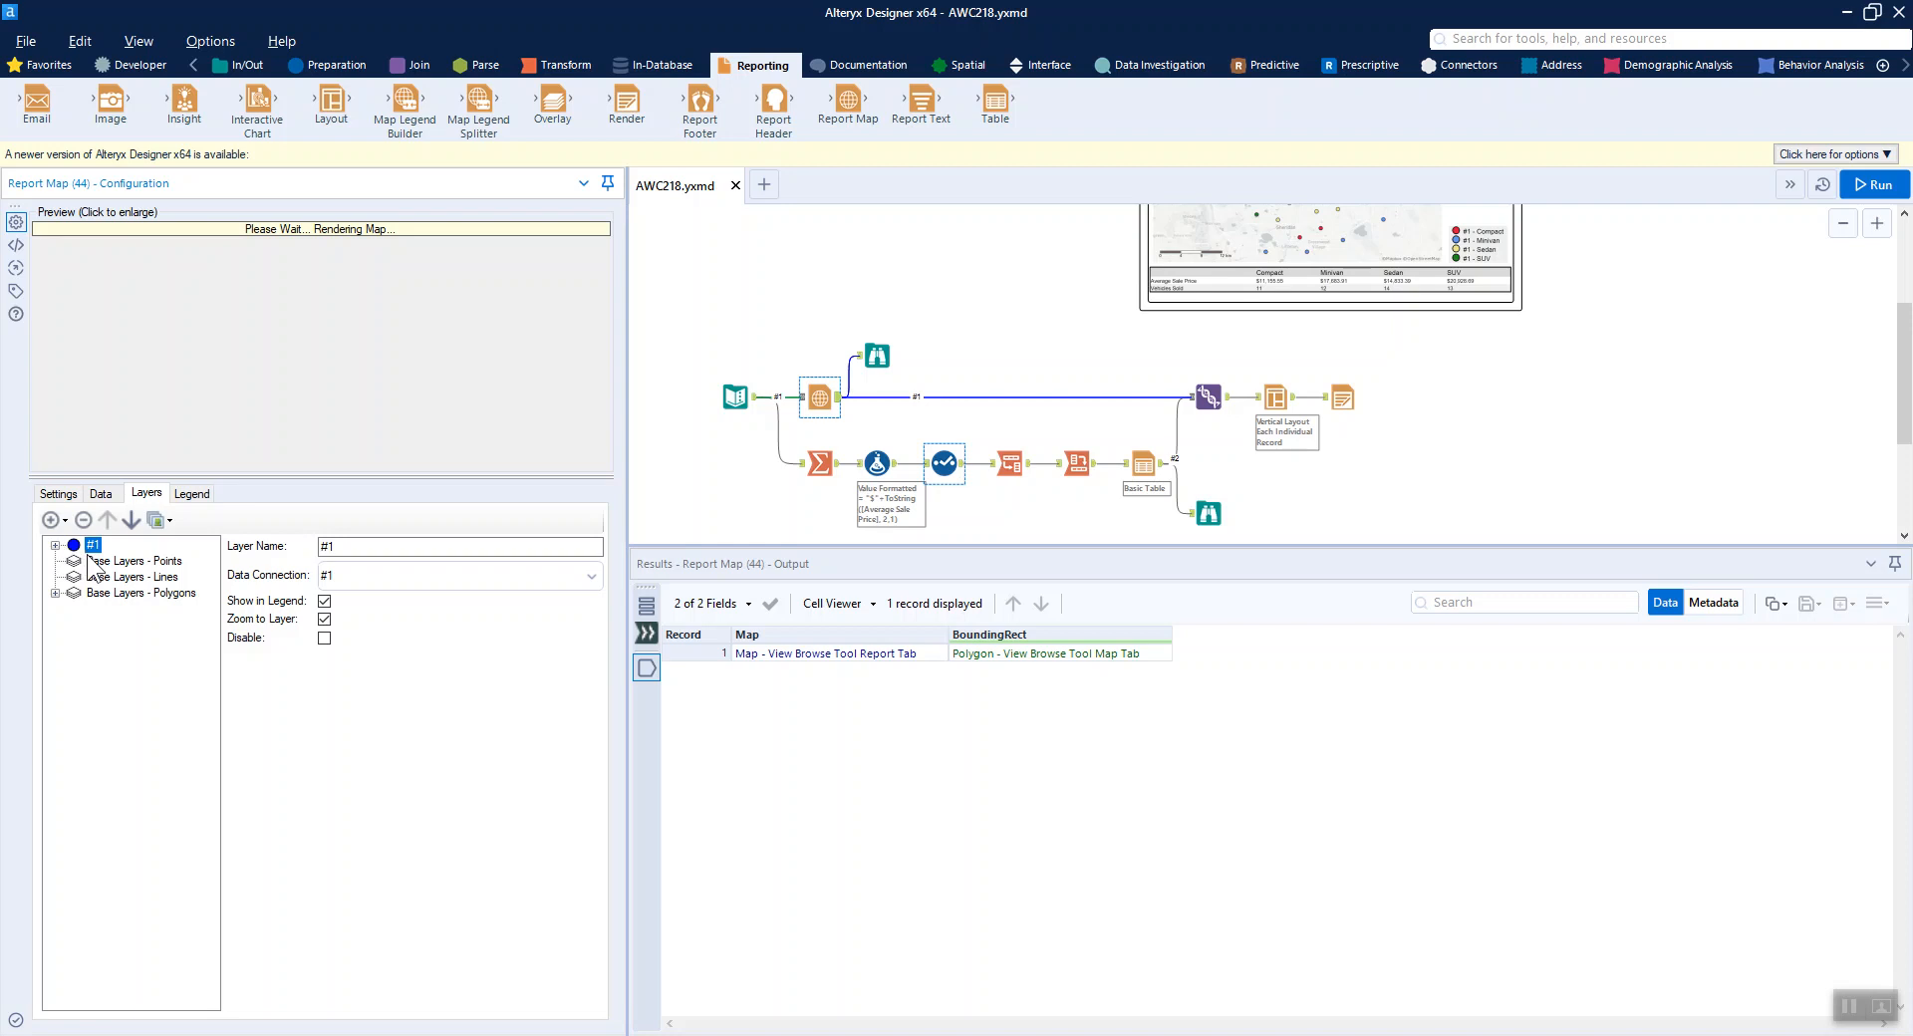
Step: Examine the point style and theme settings of map layer #1, including the available unique color palettes
left_click(55, 545)
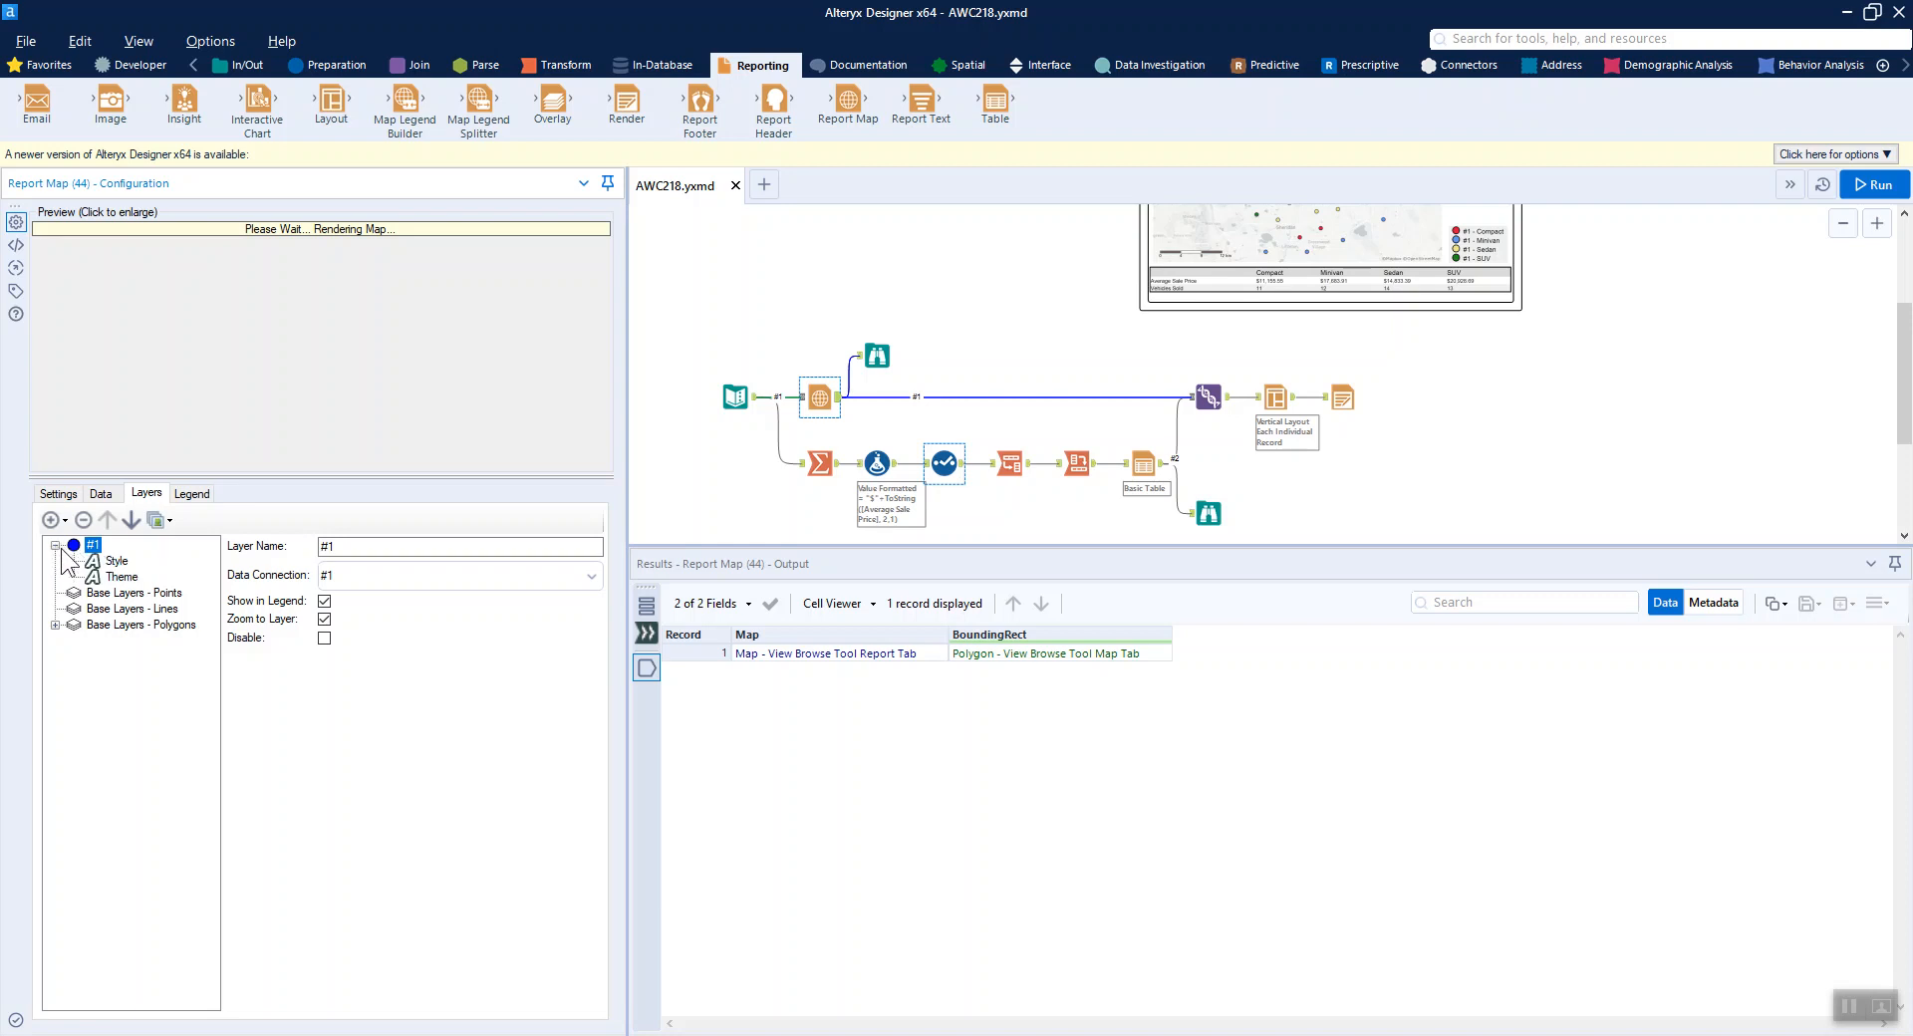
left_click(115, 563)
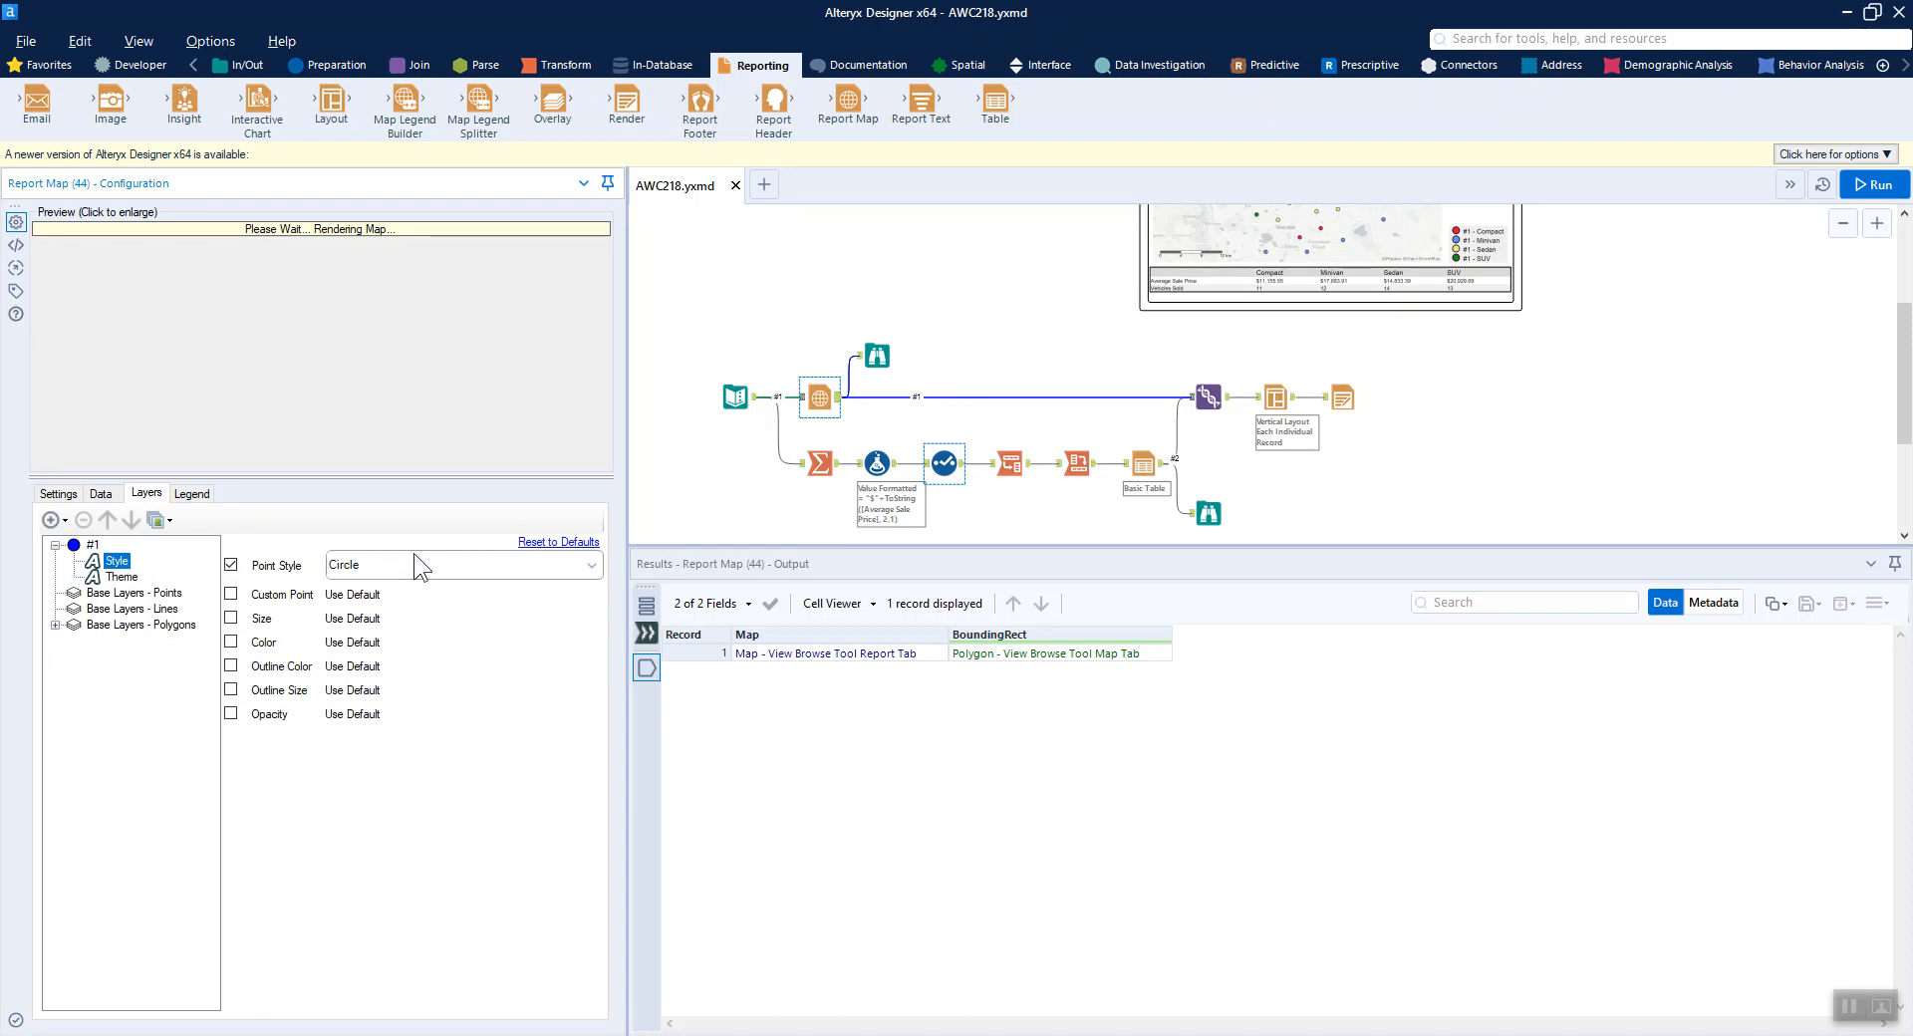
left_click(110, 574)
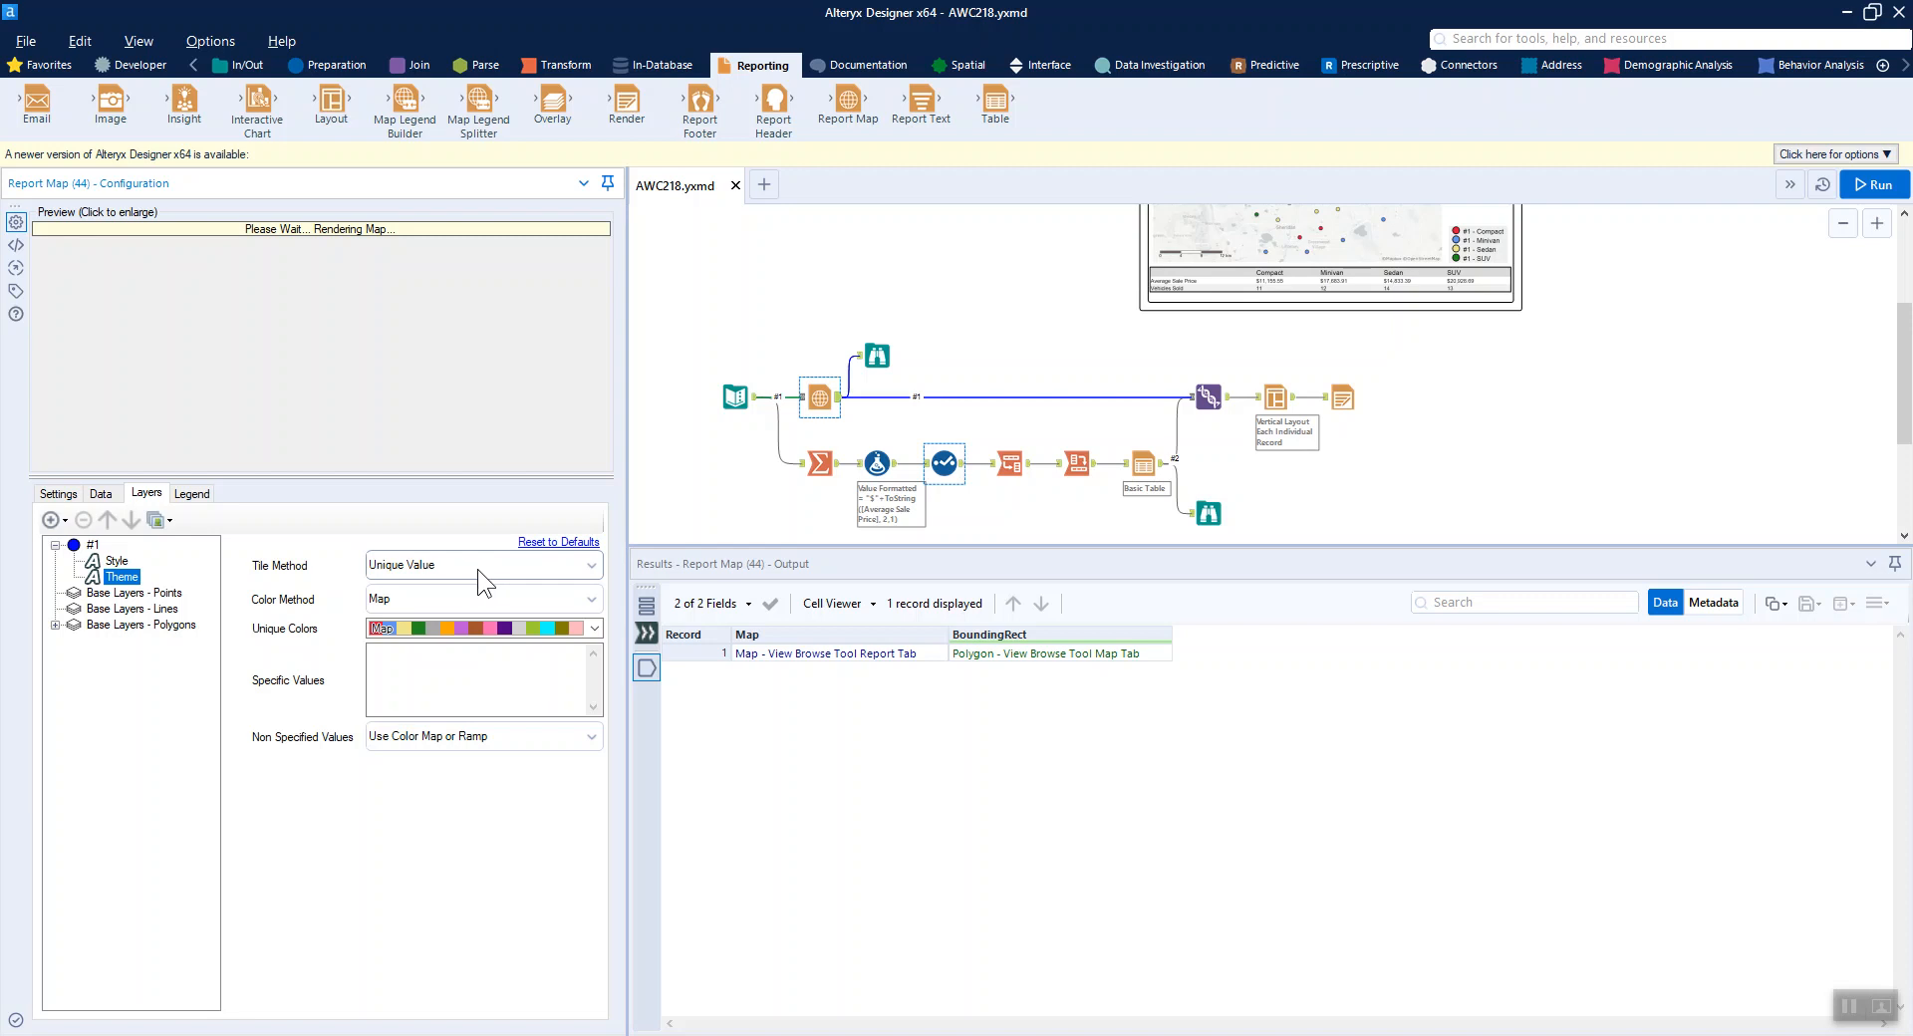
left_click(512, 628)
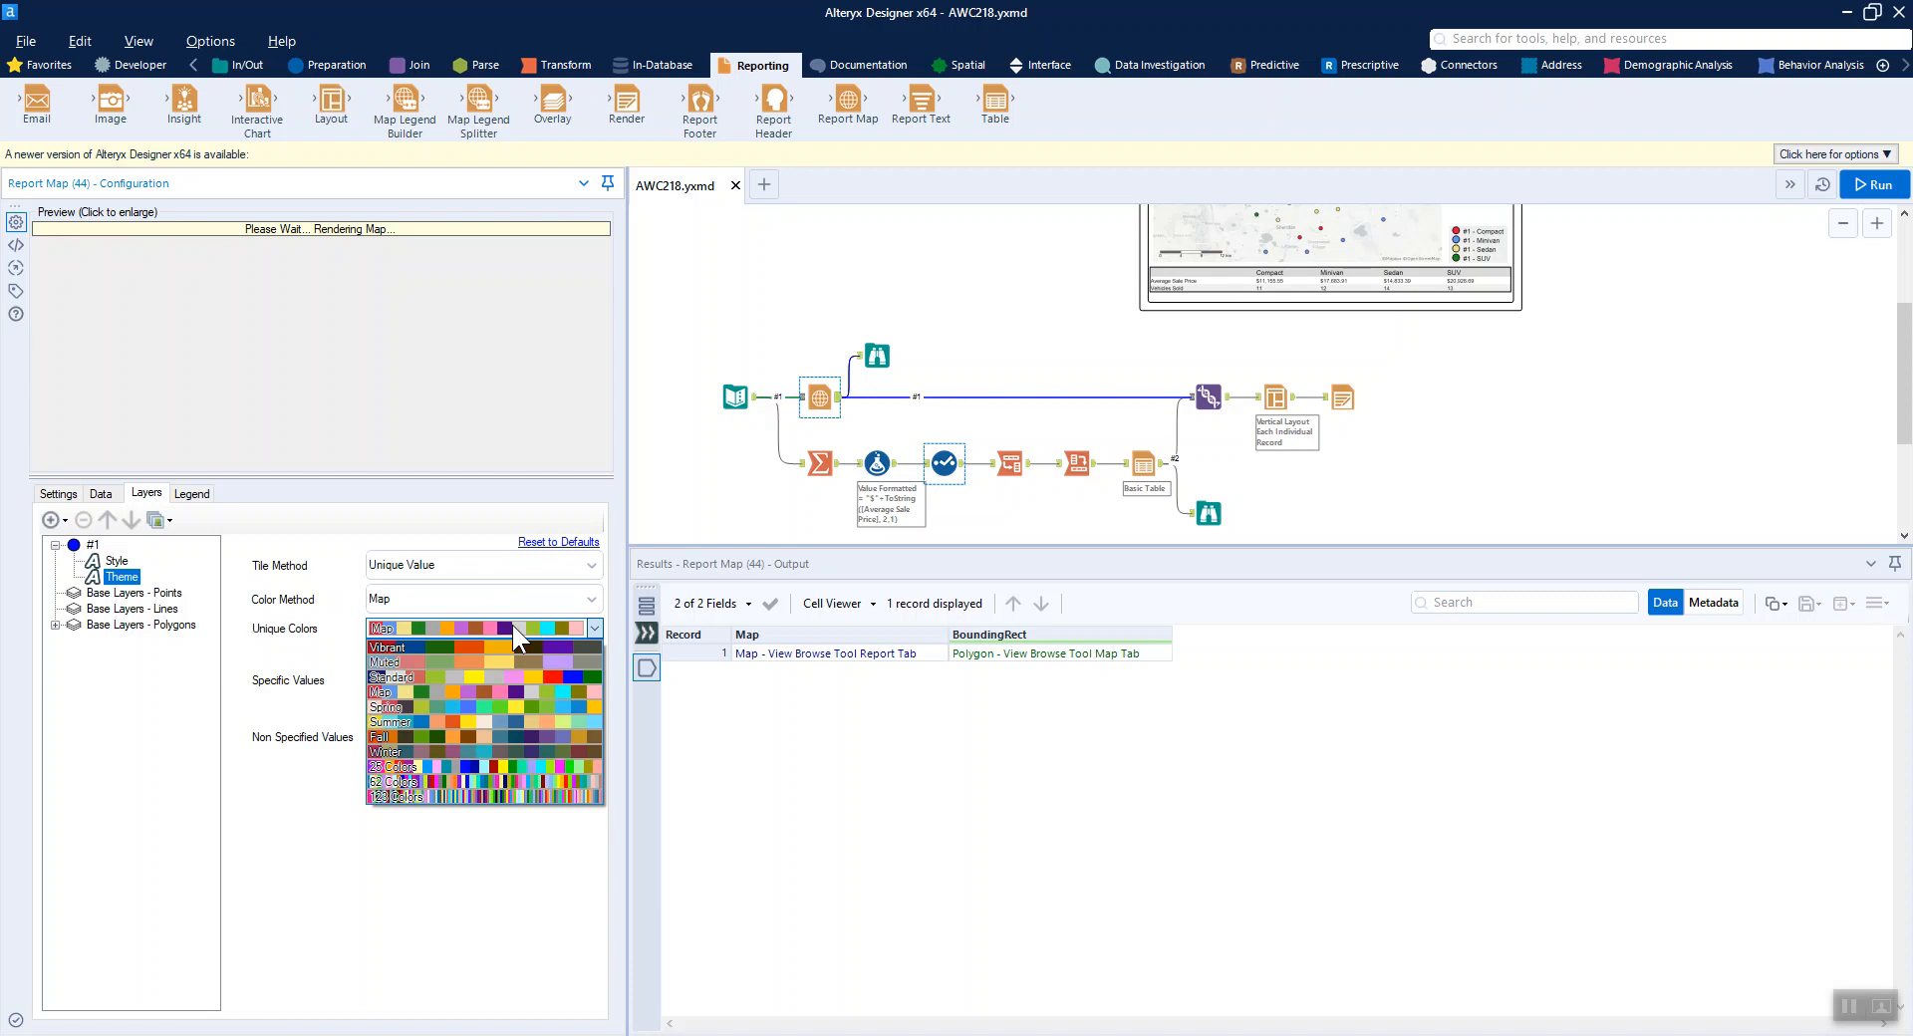
left_click(512, 625)
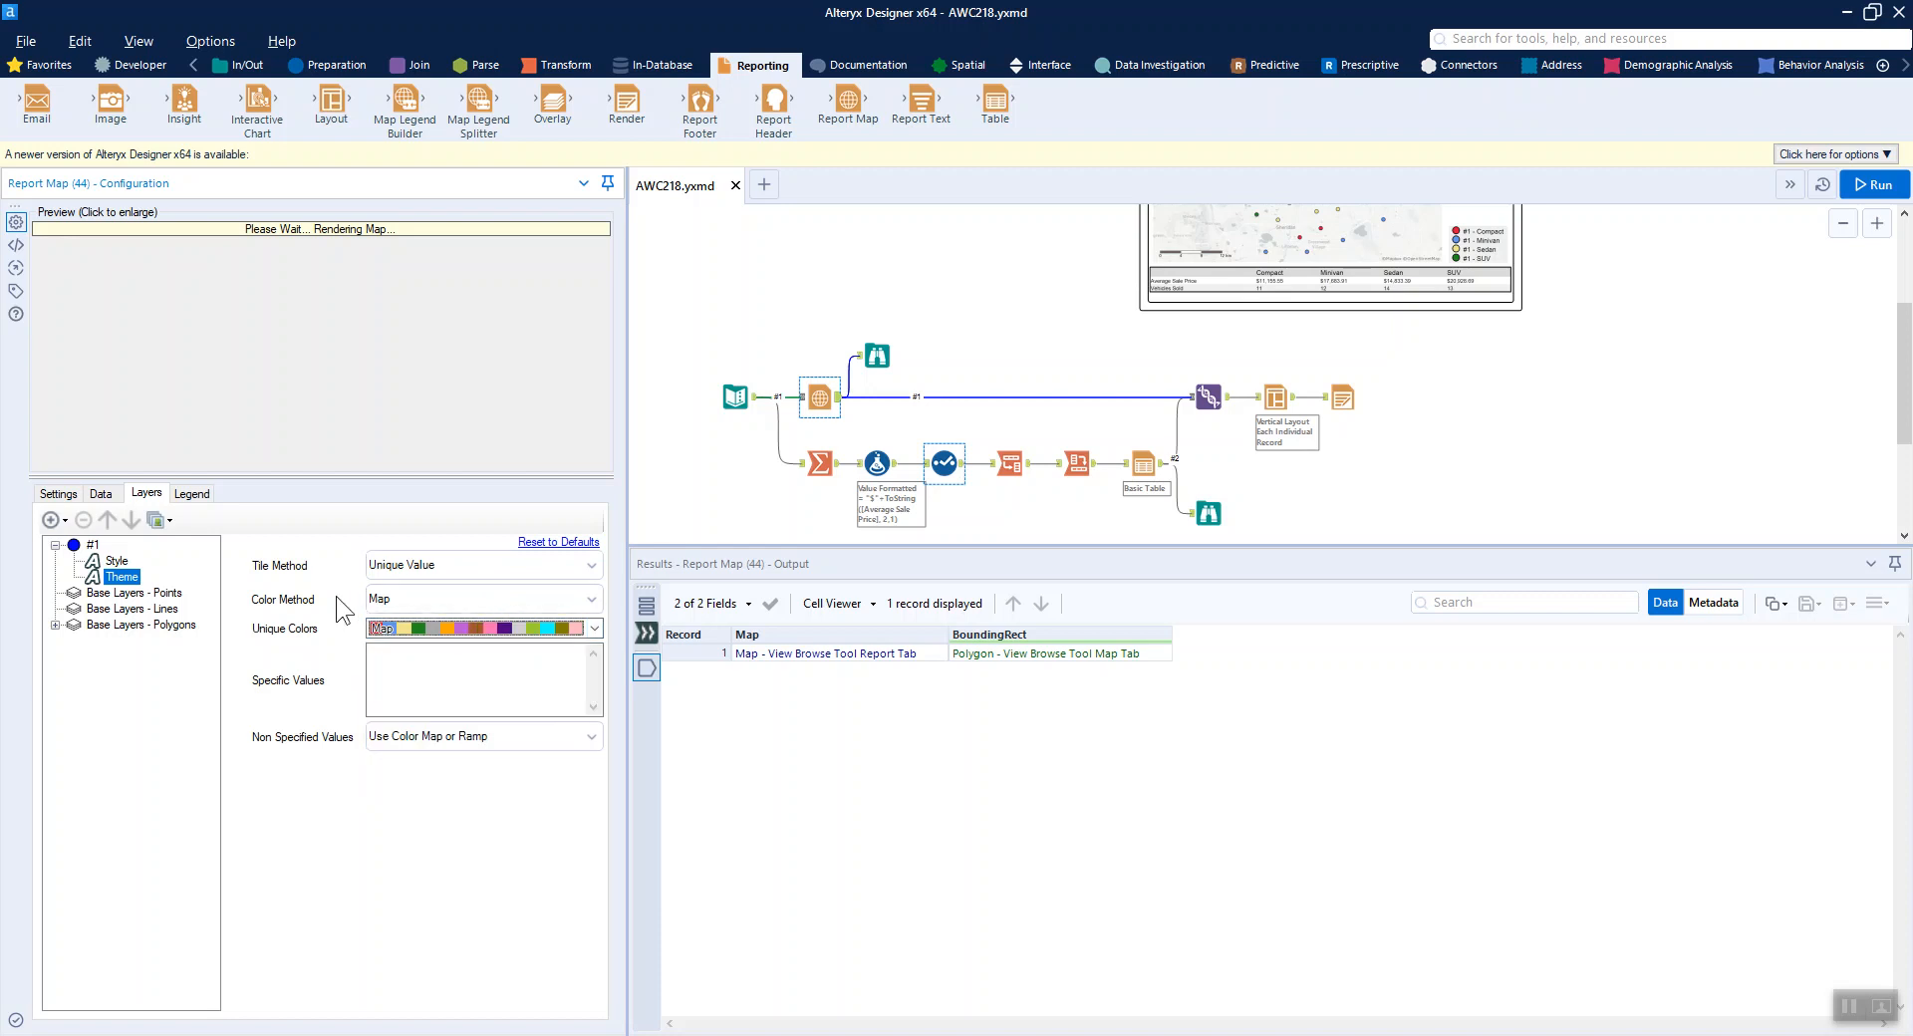
Step: View the rendered report map in the Browse tool attached to the Report Map
left_click(877, 355)
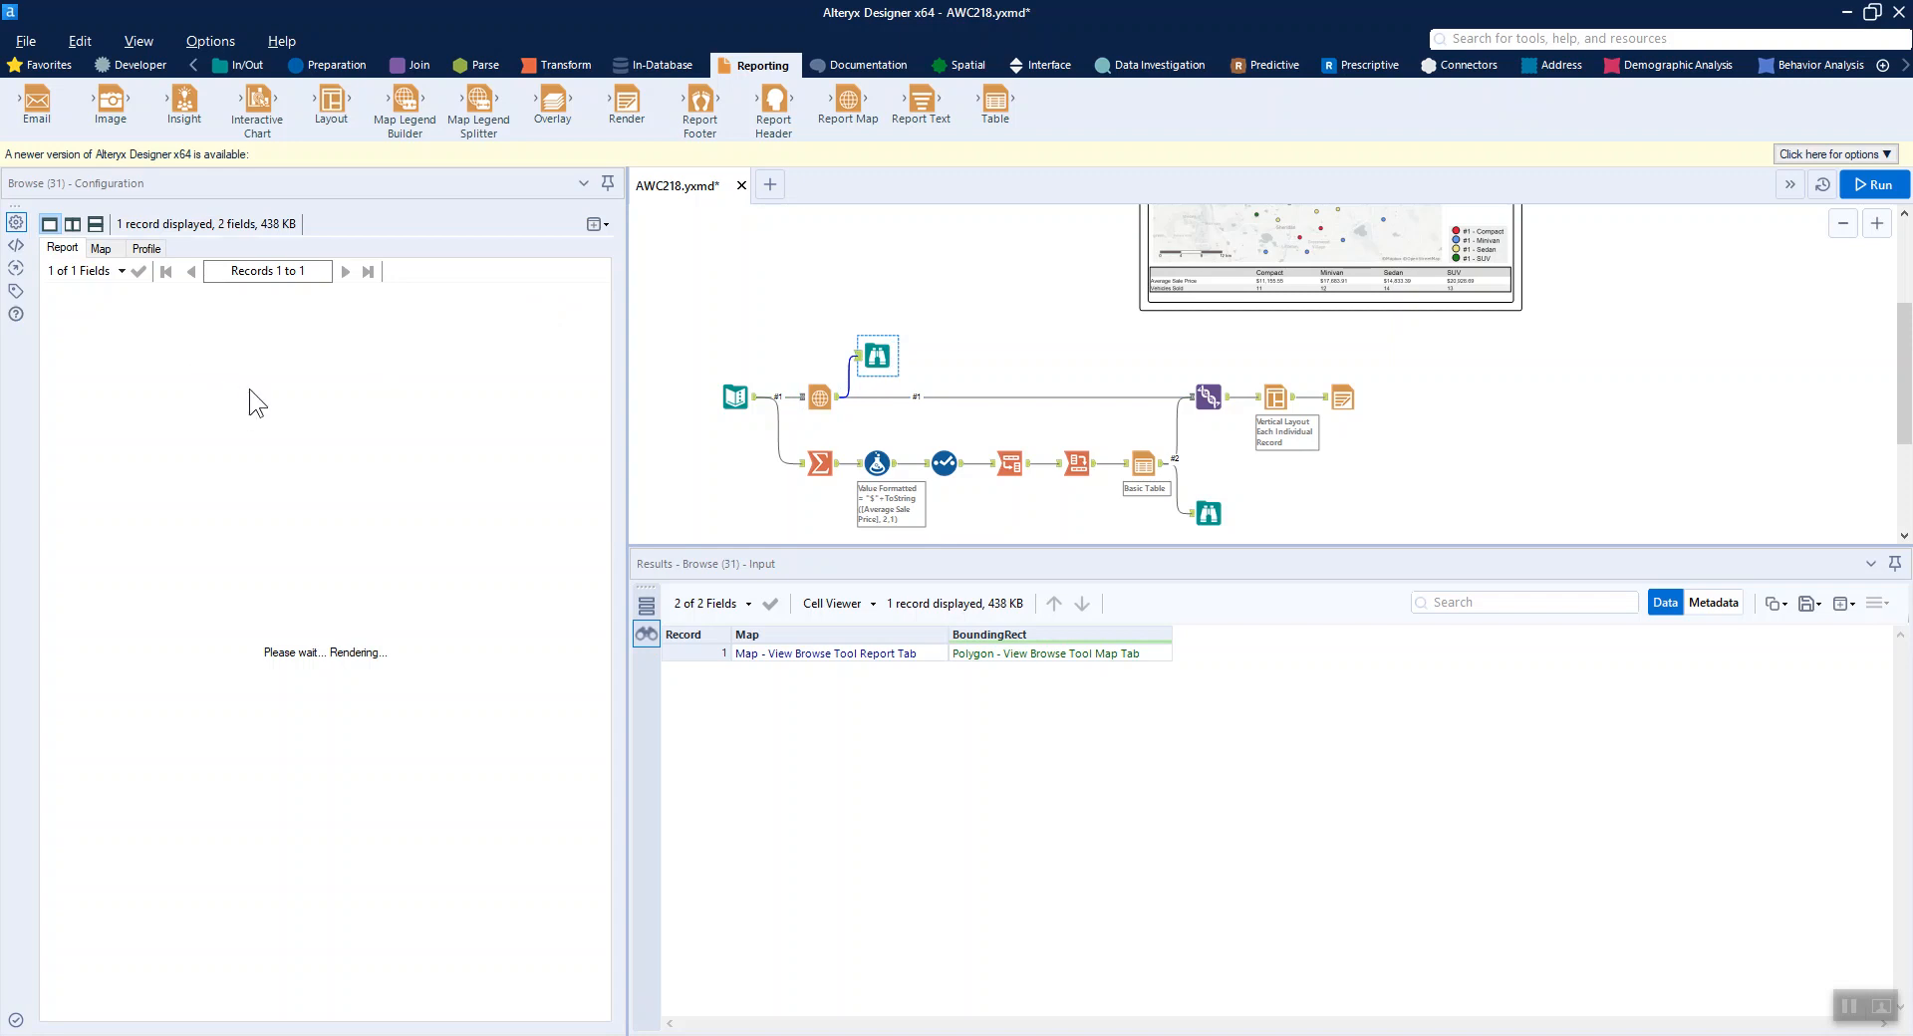
mouse_move(357, 1011)
left_mouse_down()
mouse_move(643, 1011)
mouse_move(329, 989)
left_mouse_up()
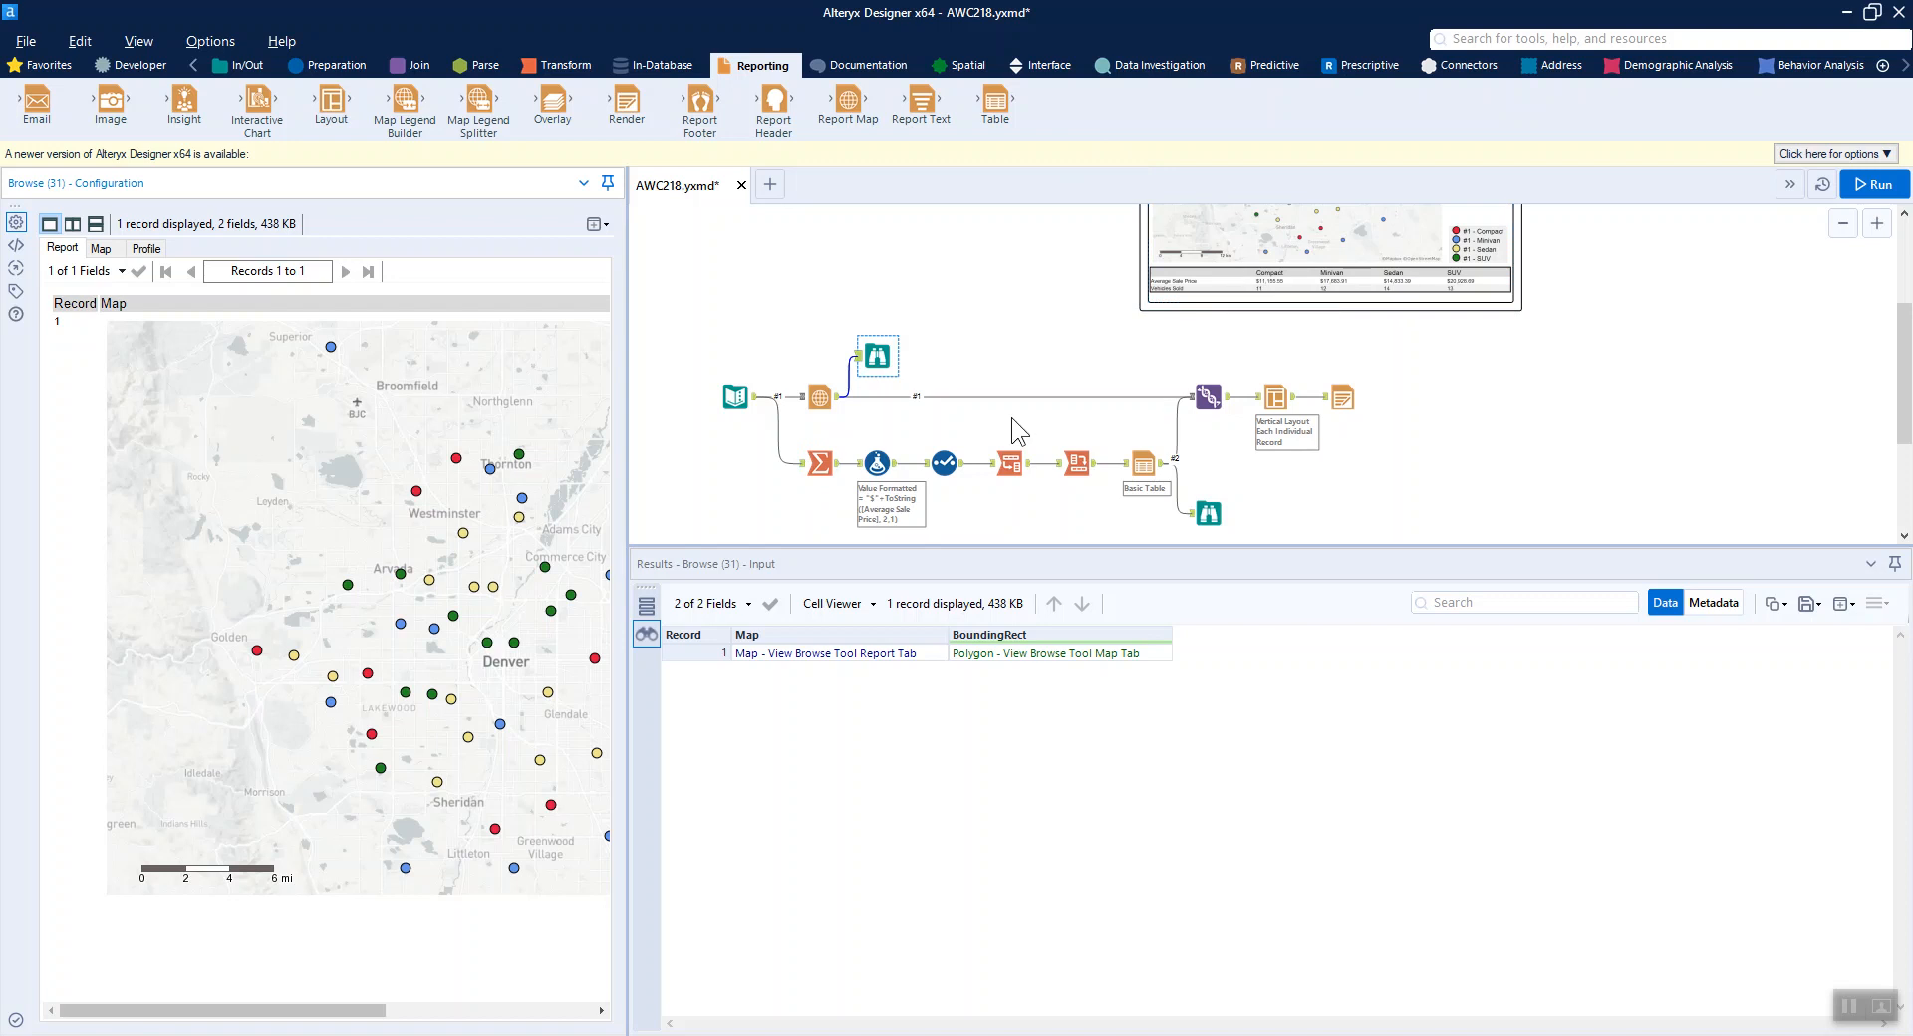
Step: Review the Summarize tool's grouping actions and the Formula tool's Value Formatted expression
left_click(822, 459)
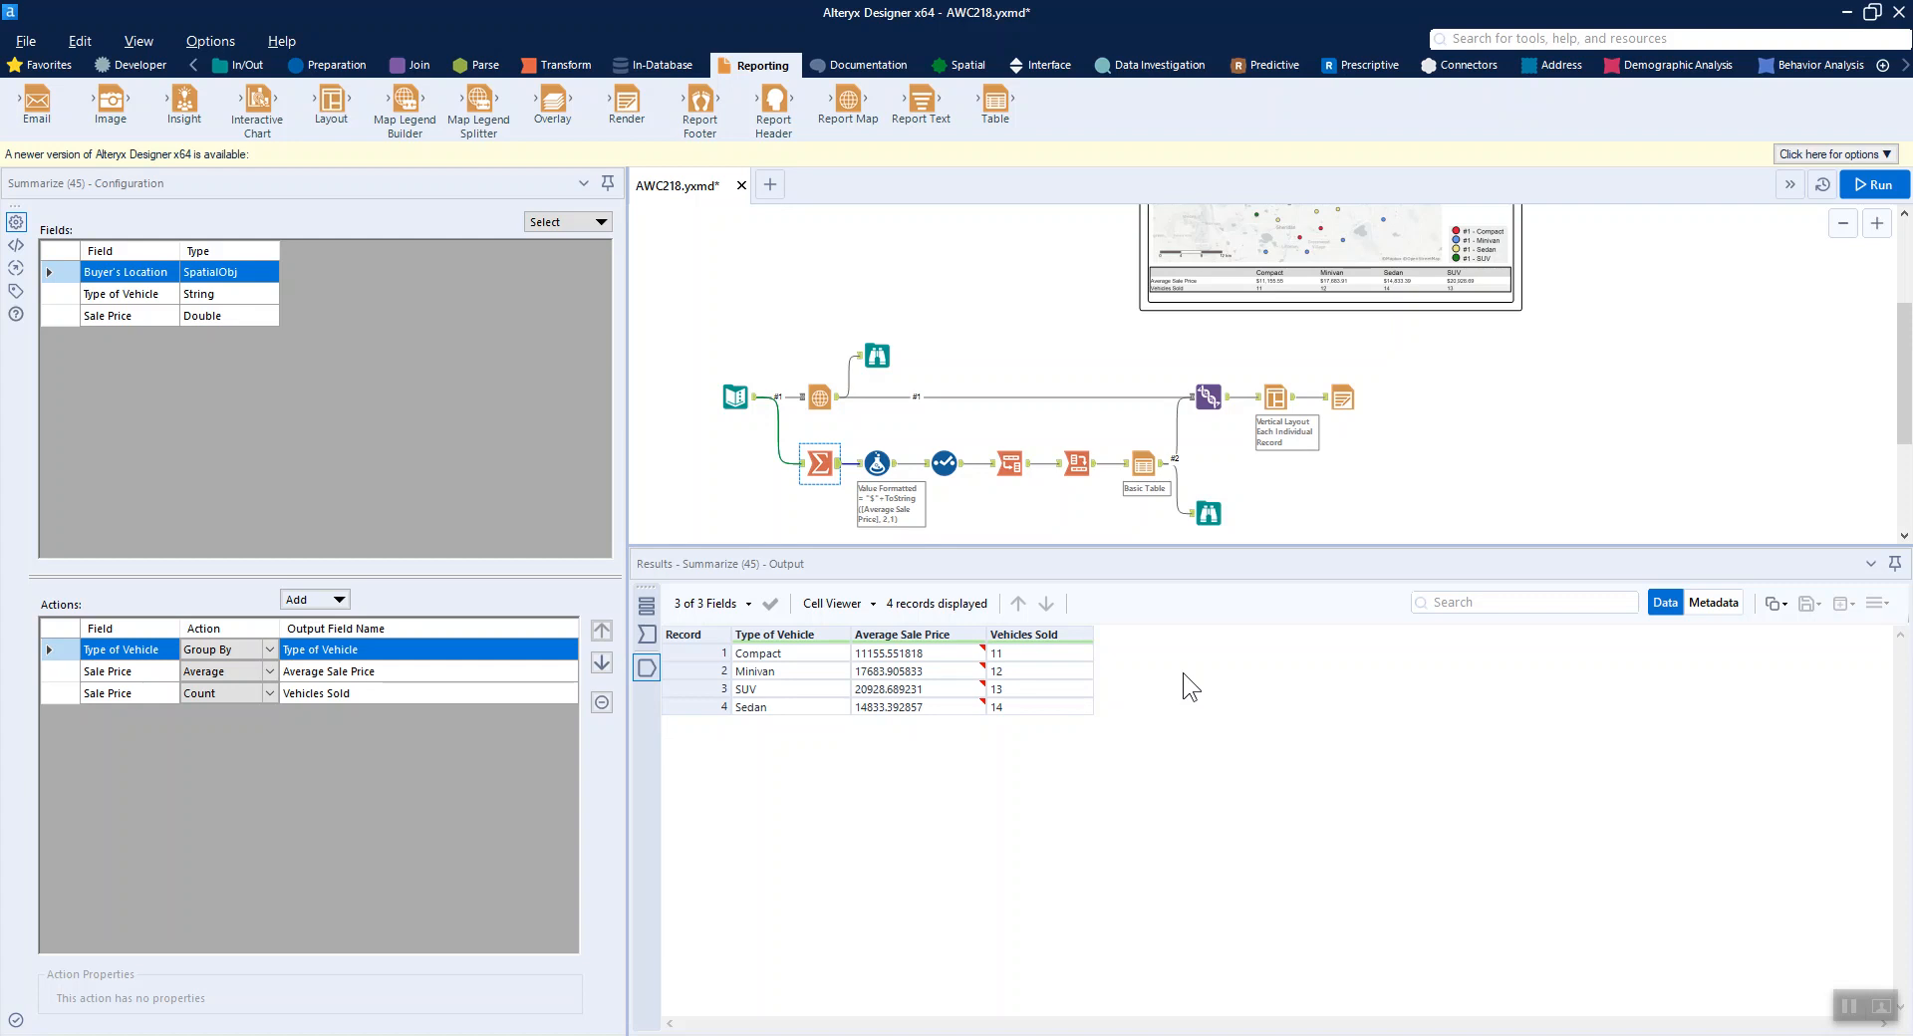
left_click(877, 462)
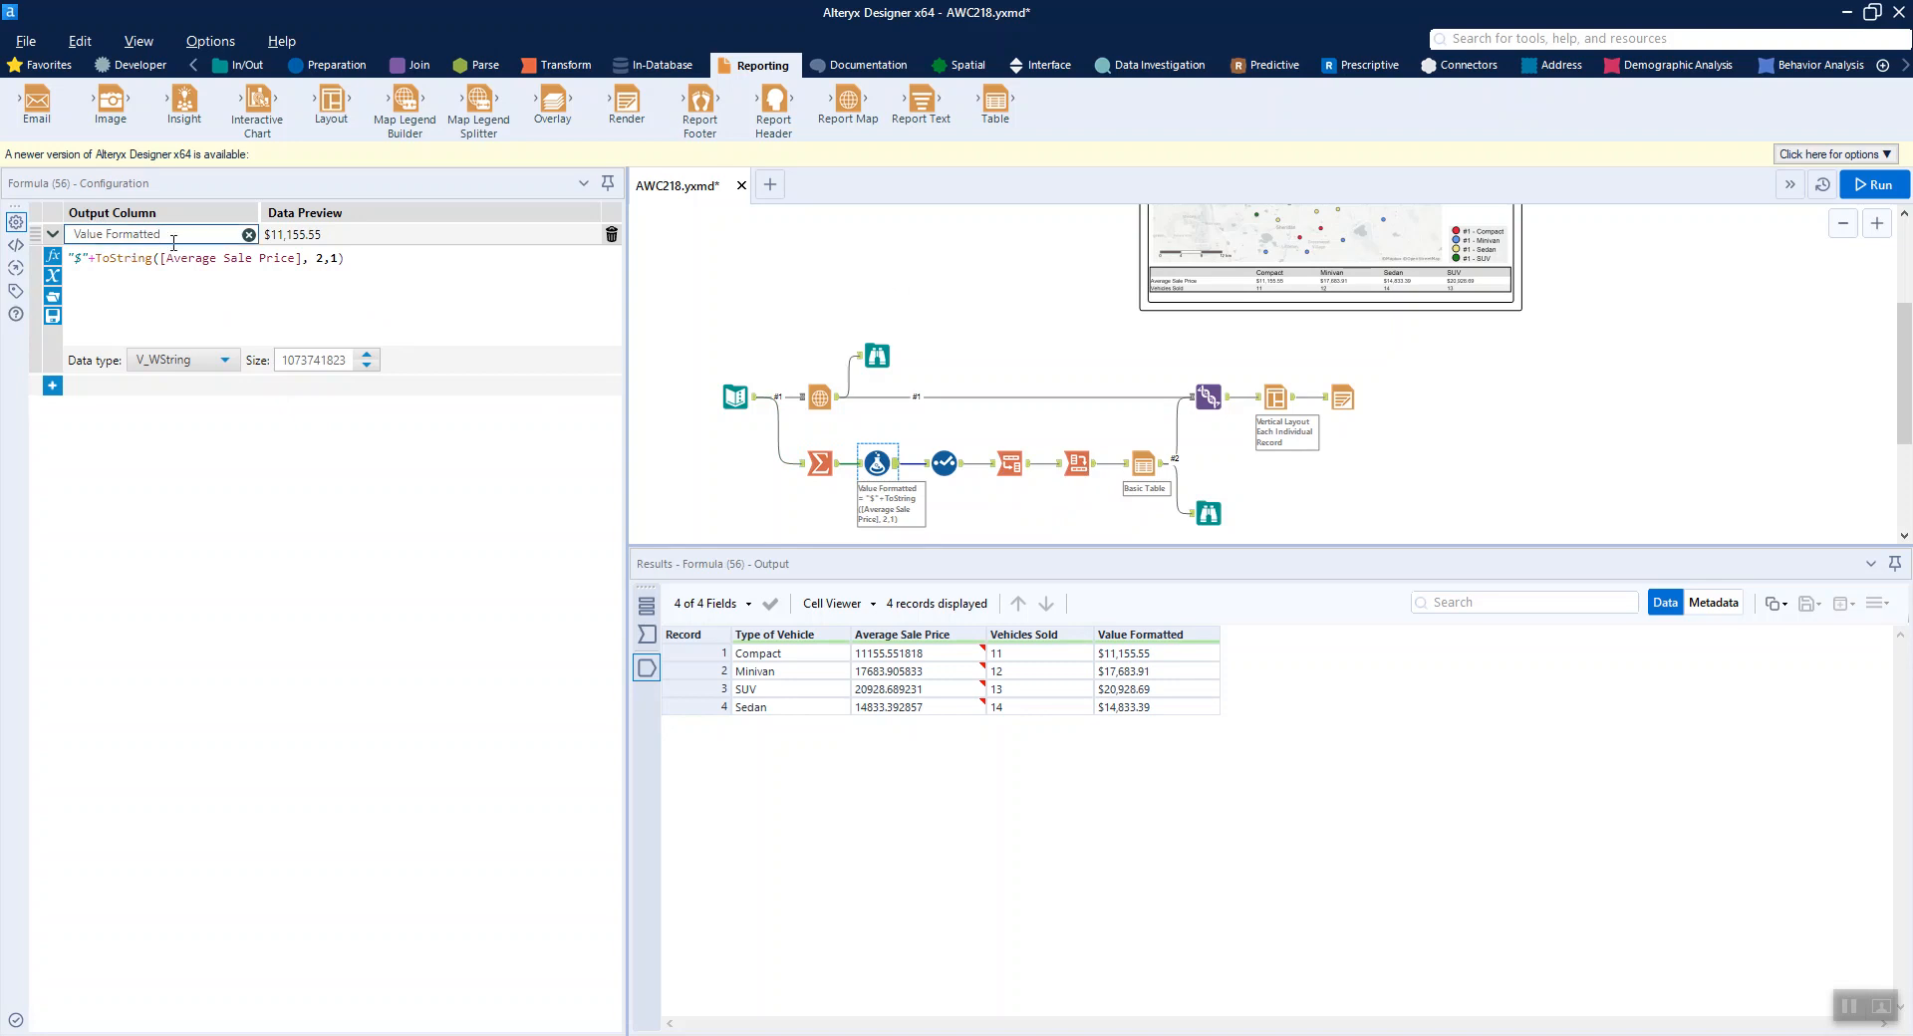
left_click(81, 258)
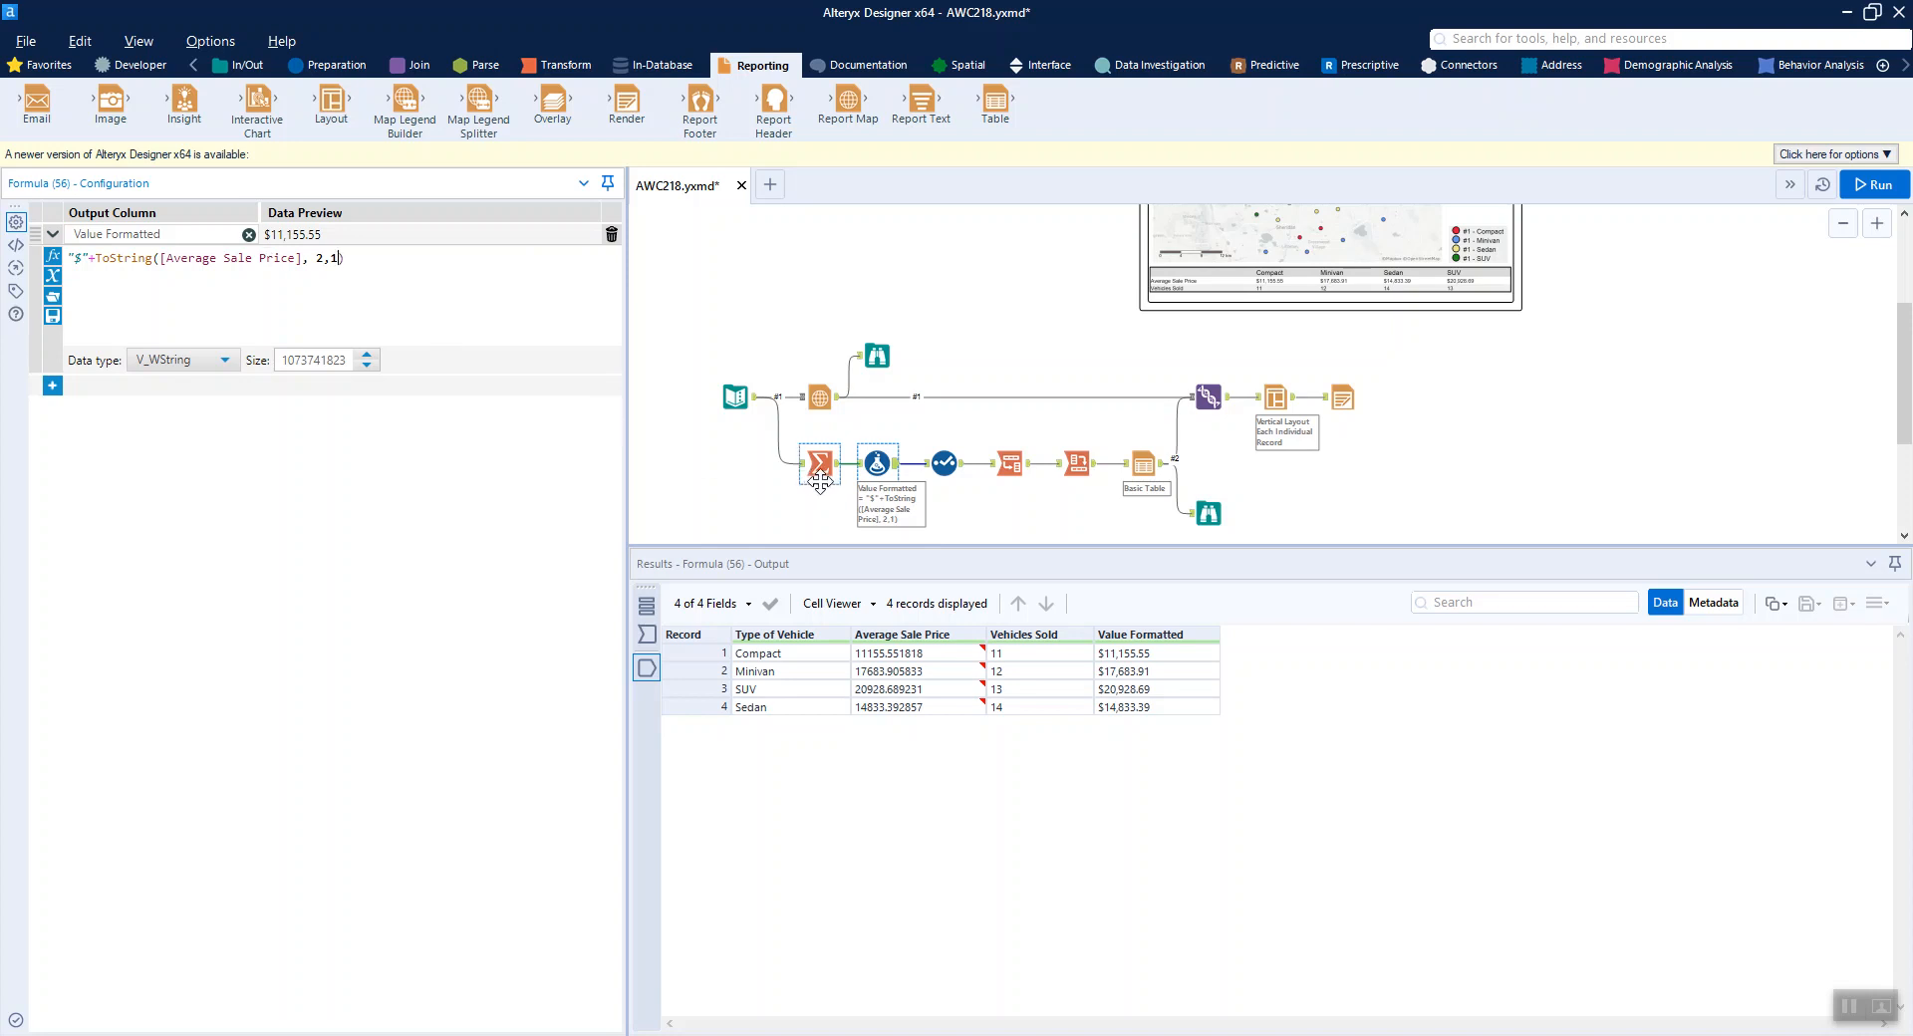
Step: Review the Select tool's field selection and renaming, and check its output columns in the results
left_click(943, 463)
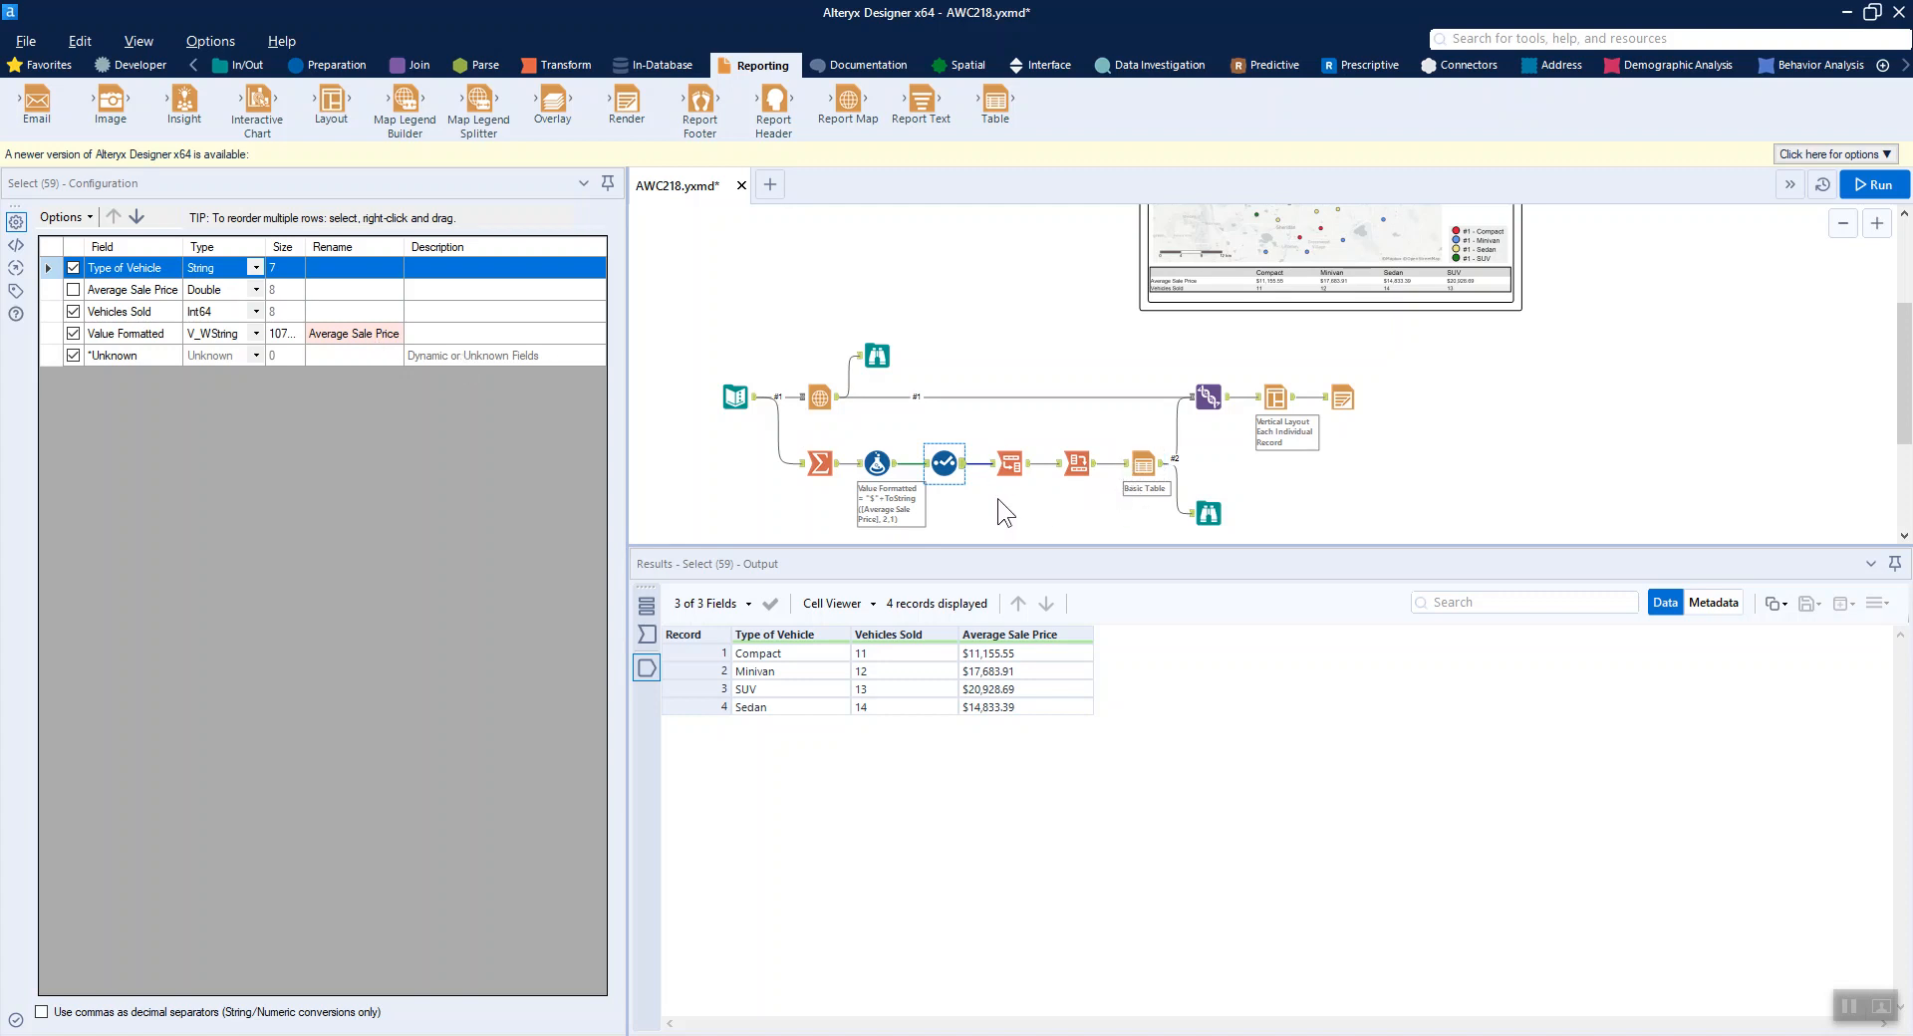
left_click_drag(797, 648, 803, 697)
left_click(927, 637)
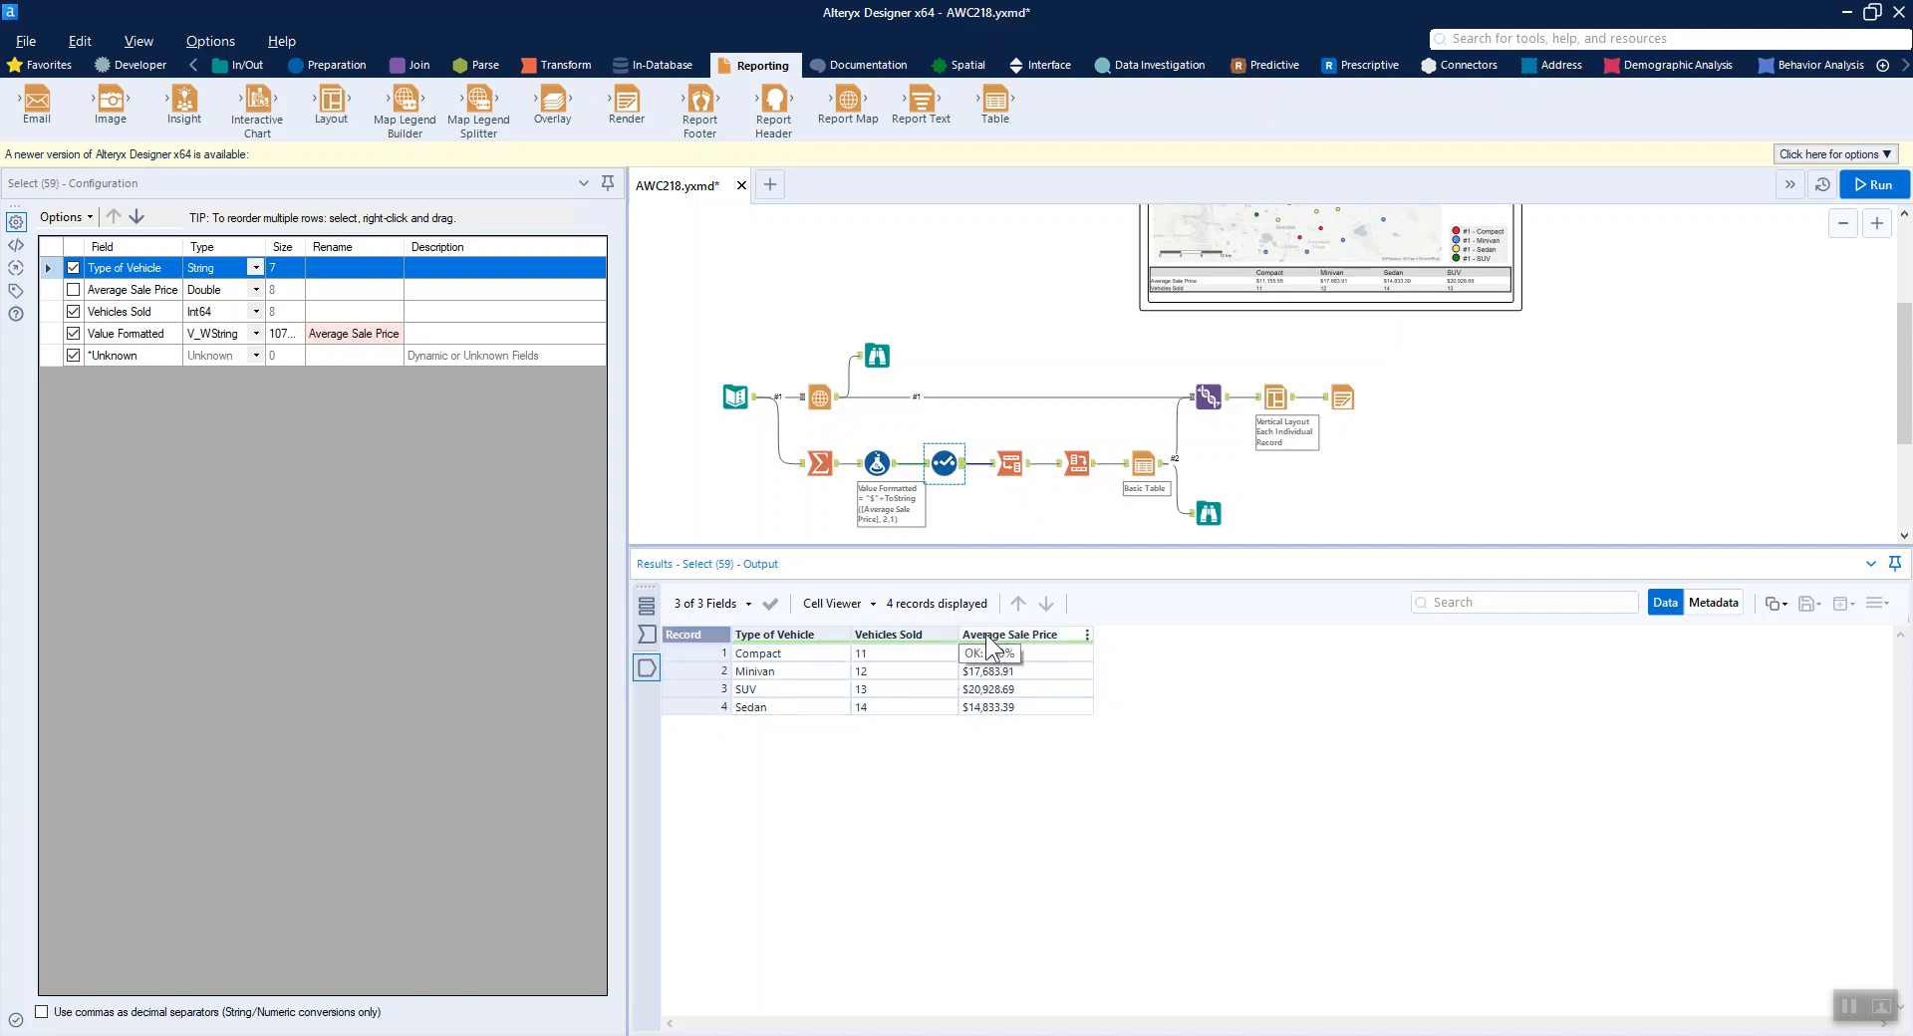
Step: Review the Transpose tool's key and data columns with its output rows, and the Cross Tab tool's configuration
left_click(1007, 462)
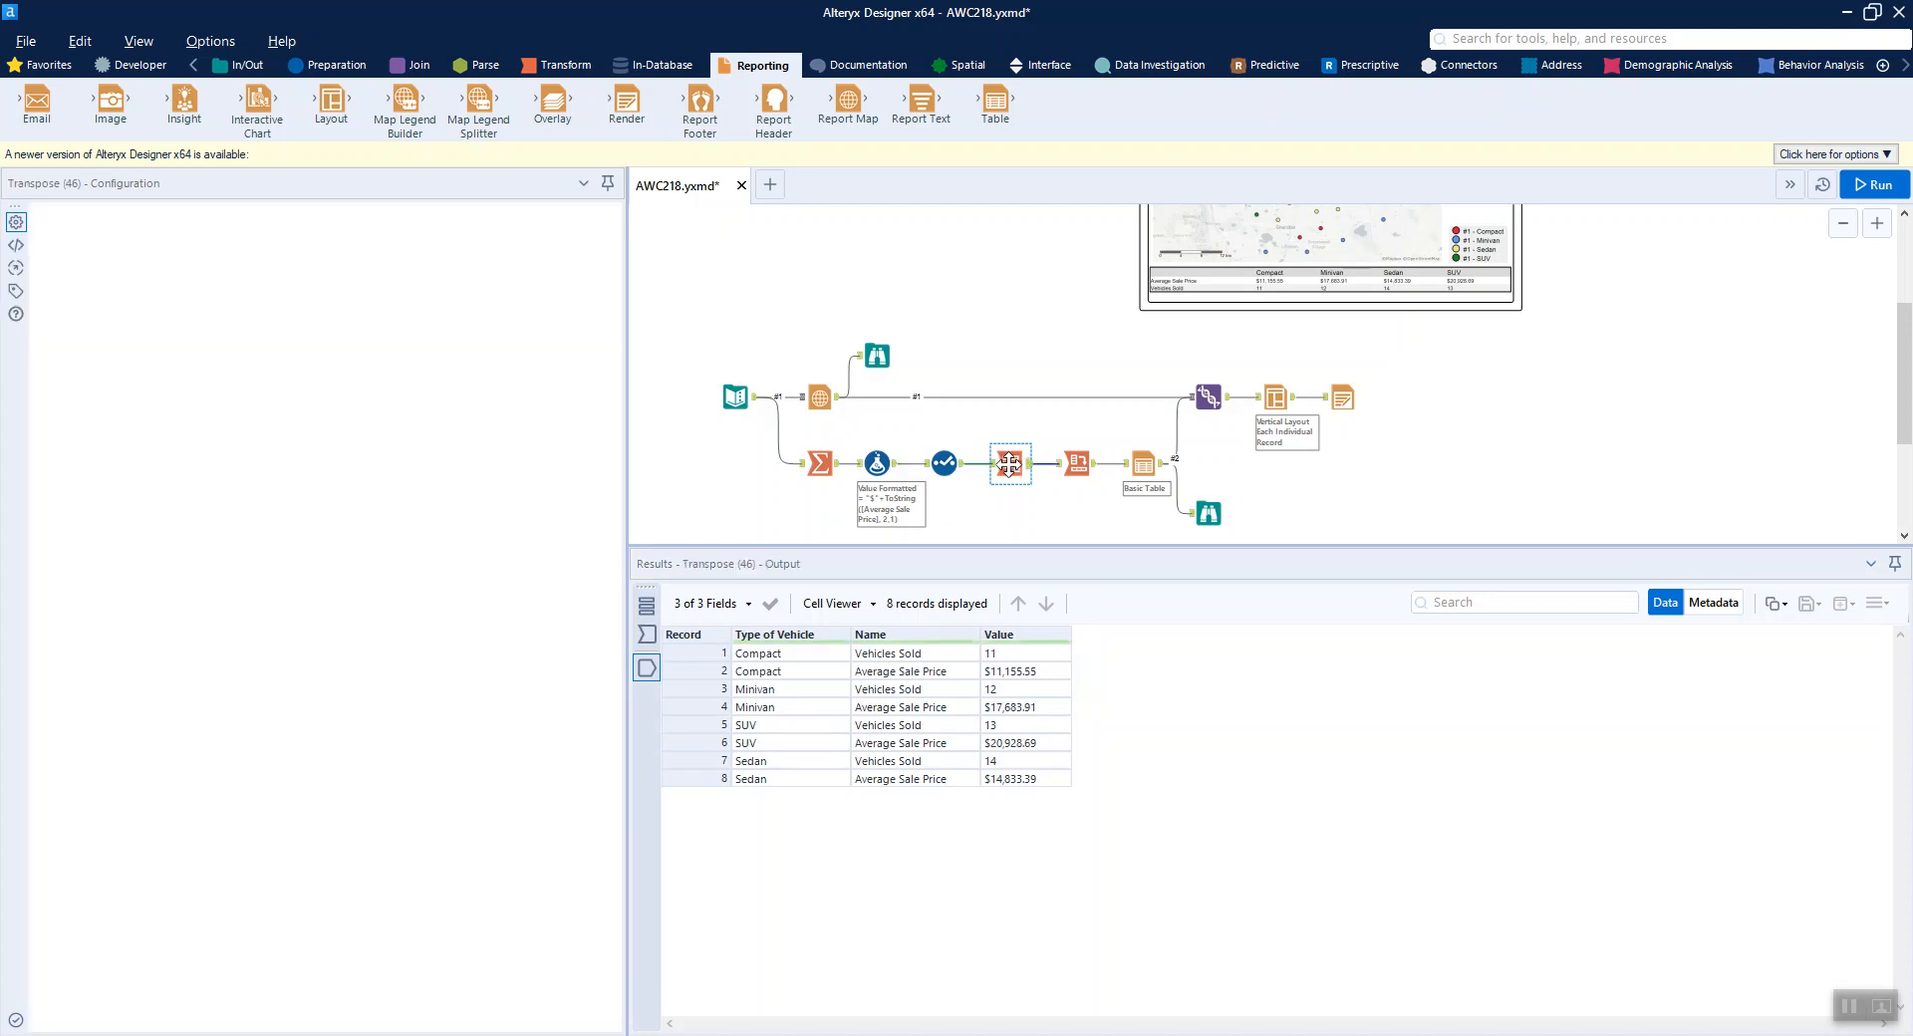
left_click(899, 652)
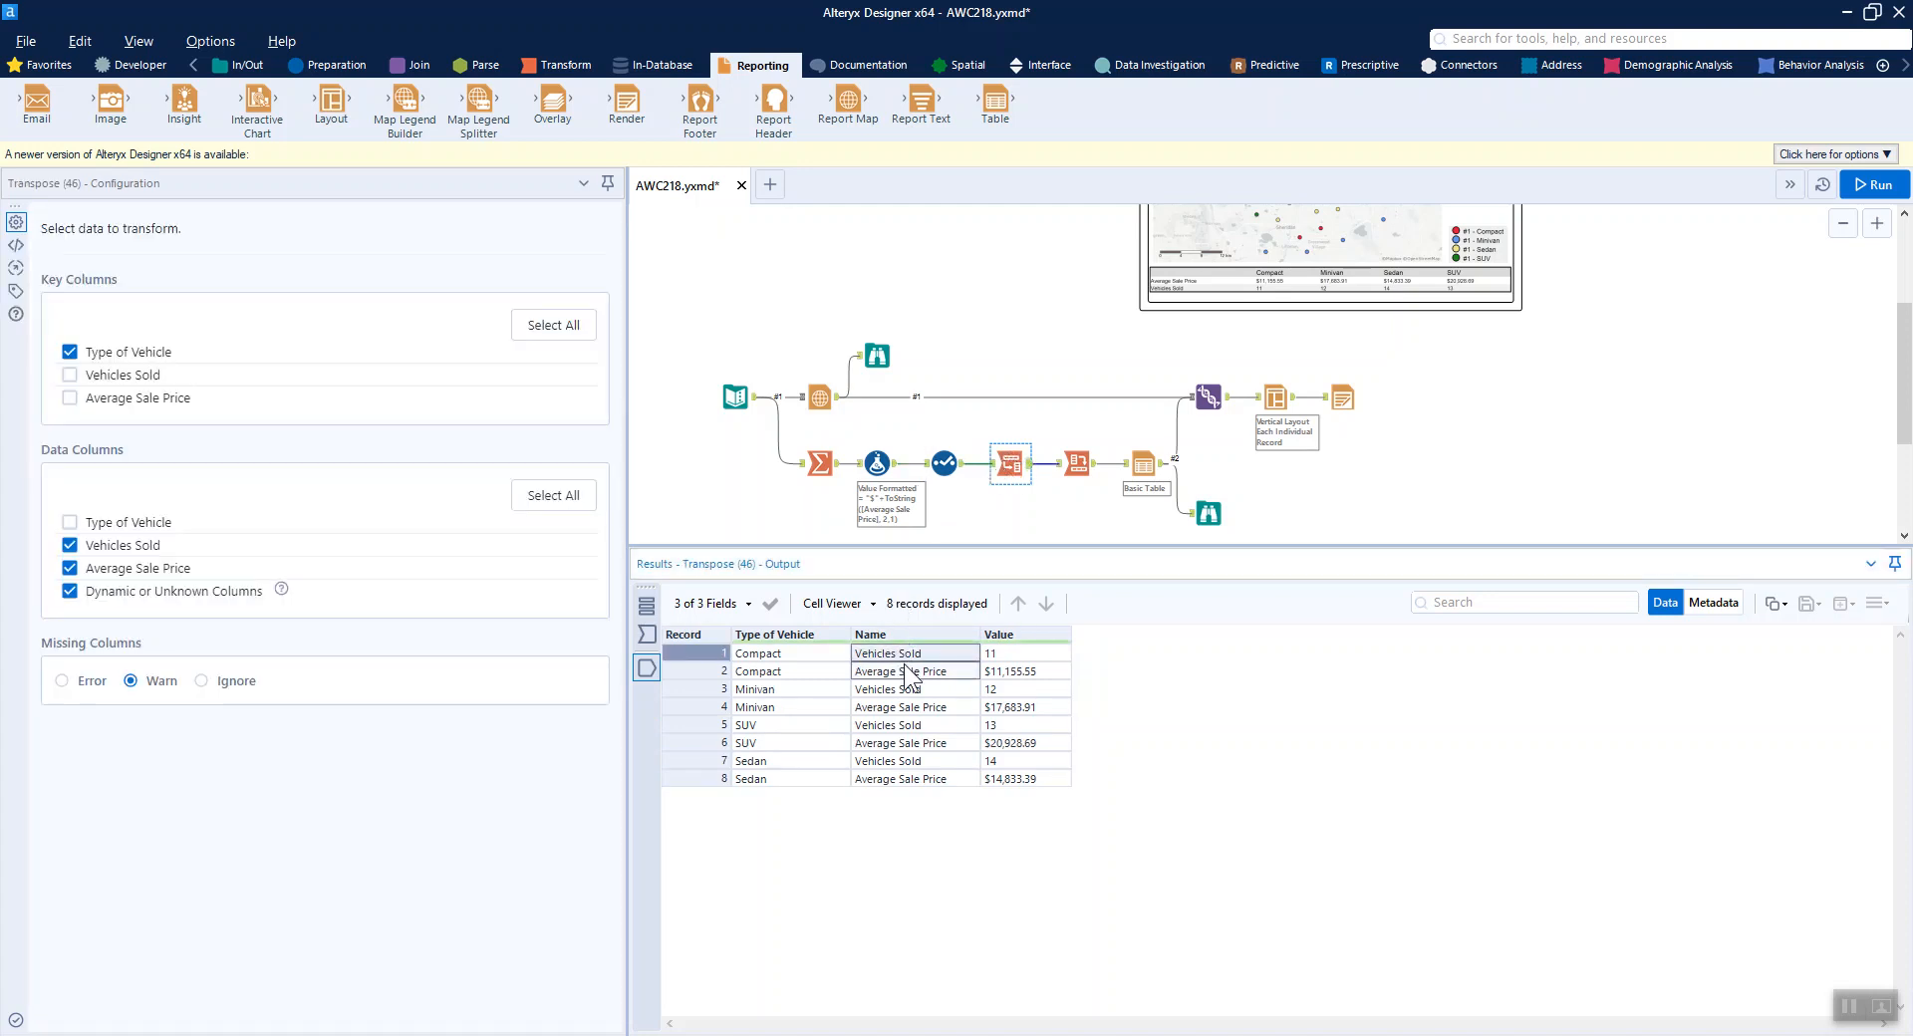
left_click(908, 671, "shift")
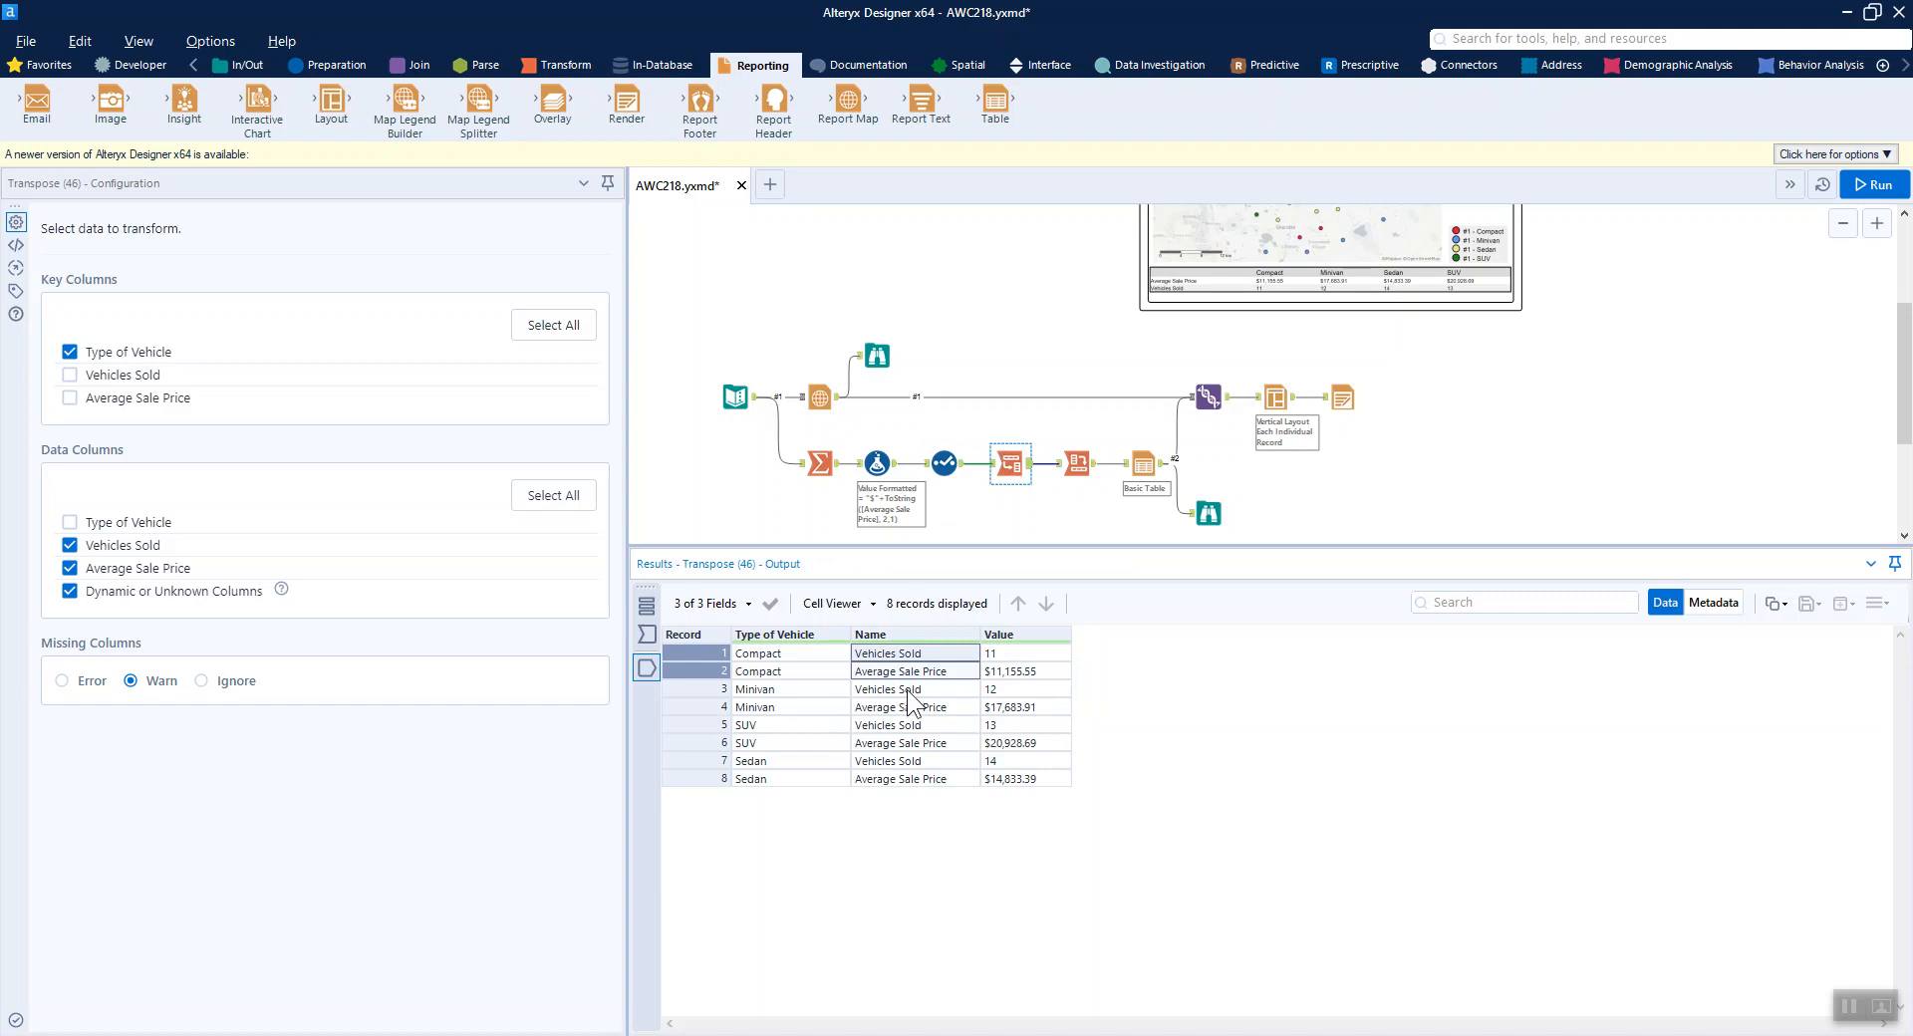
left_click(1077, 463)
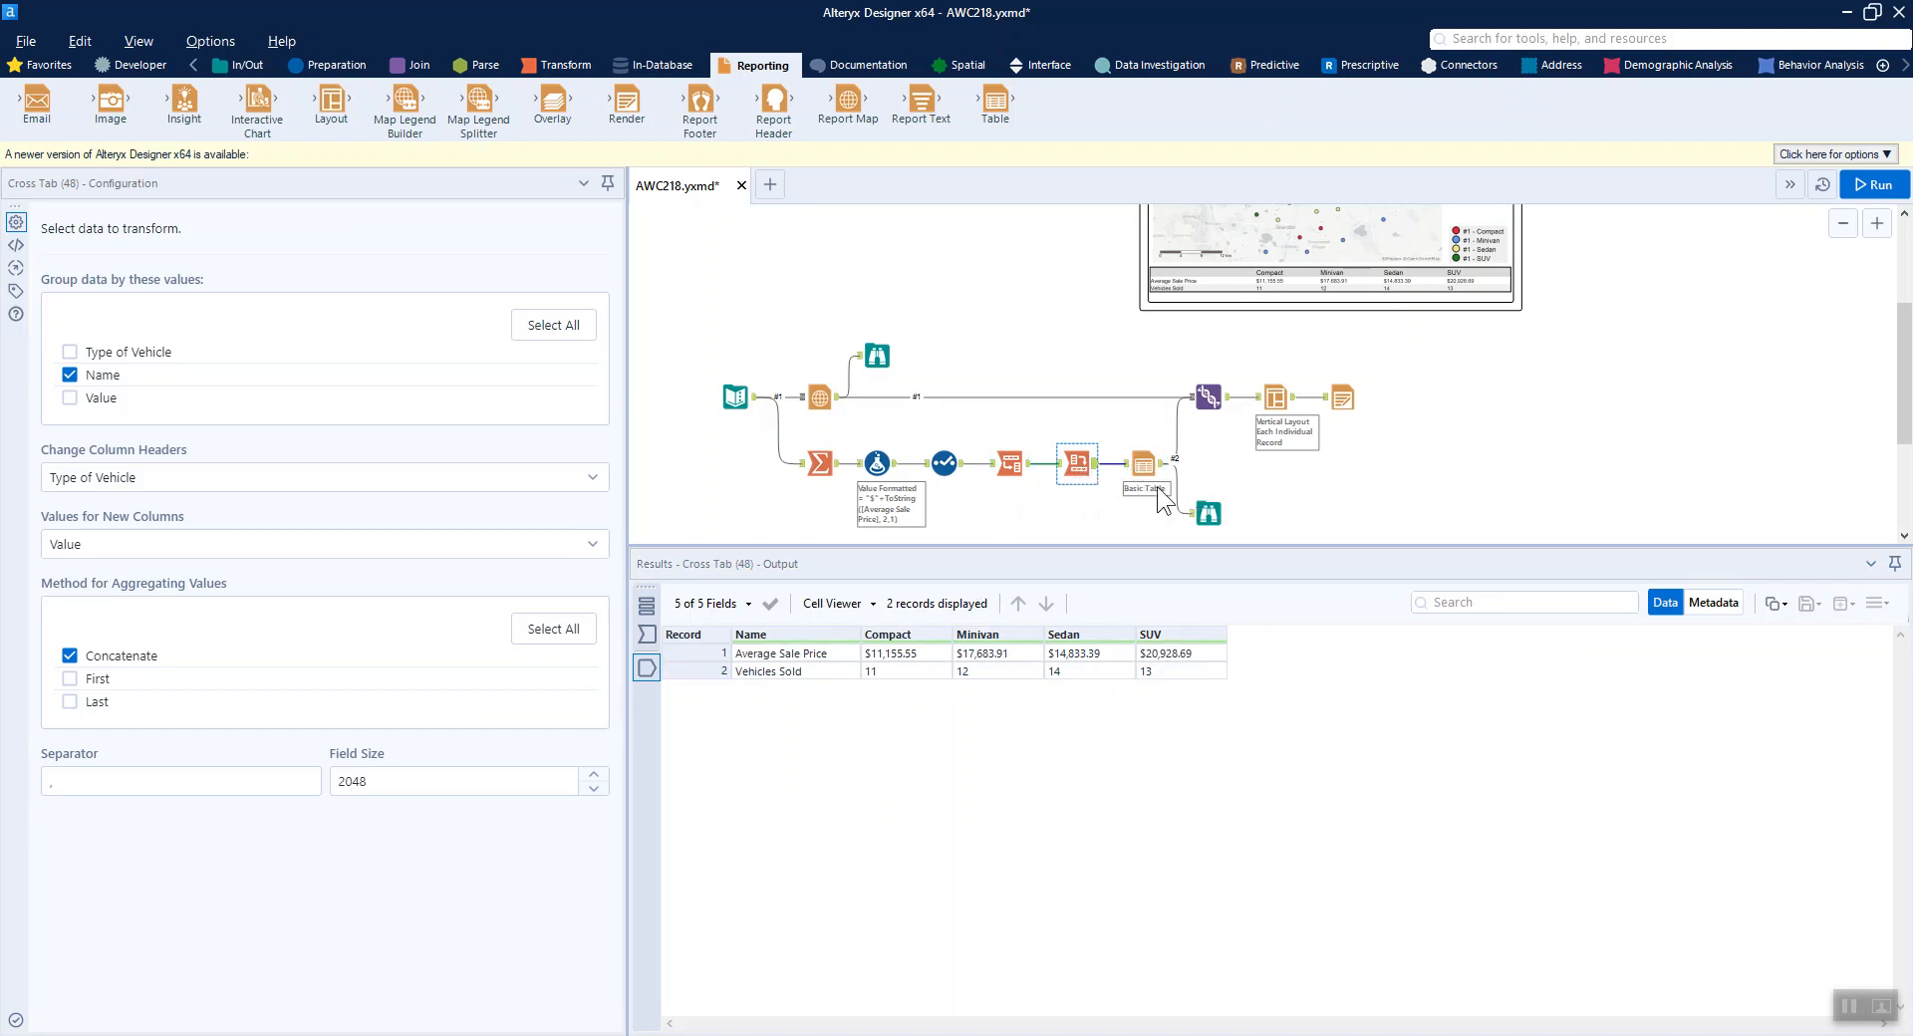
Step: Review the Table tool's configuration and view its rendered table in the connected Browse tool
left_click(1146, 464)
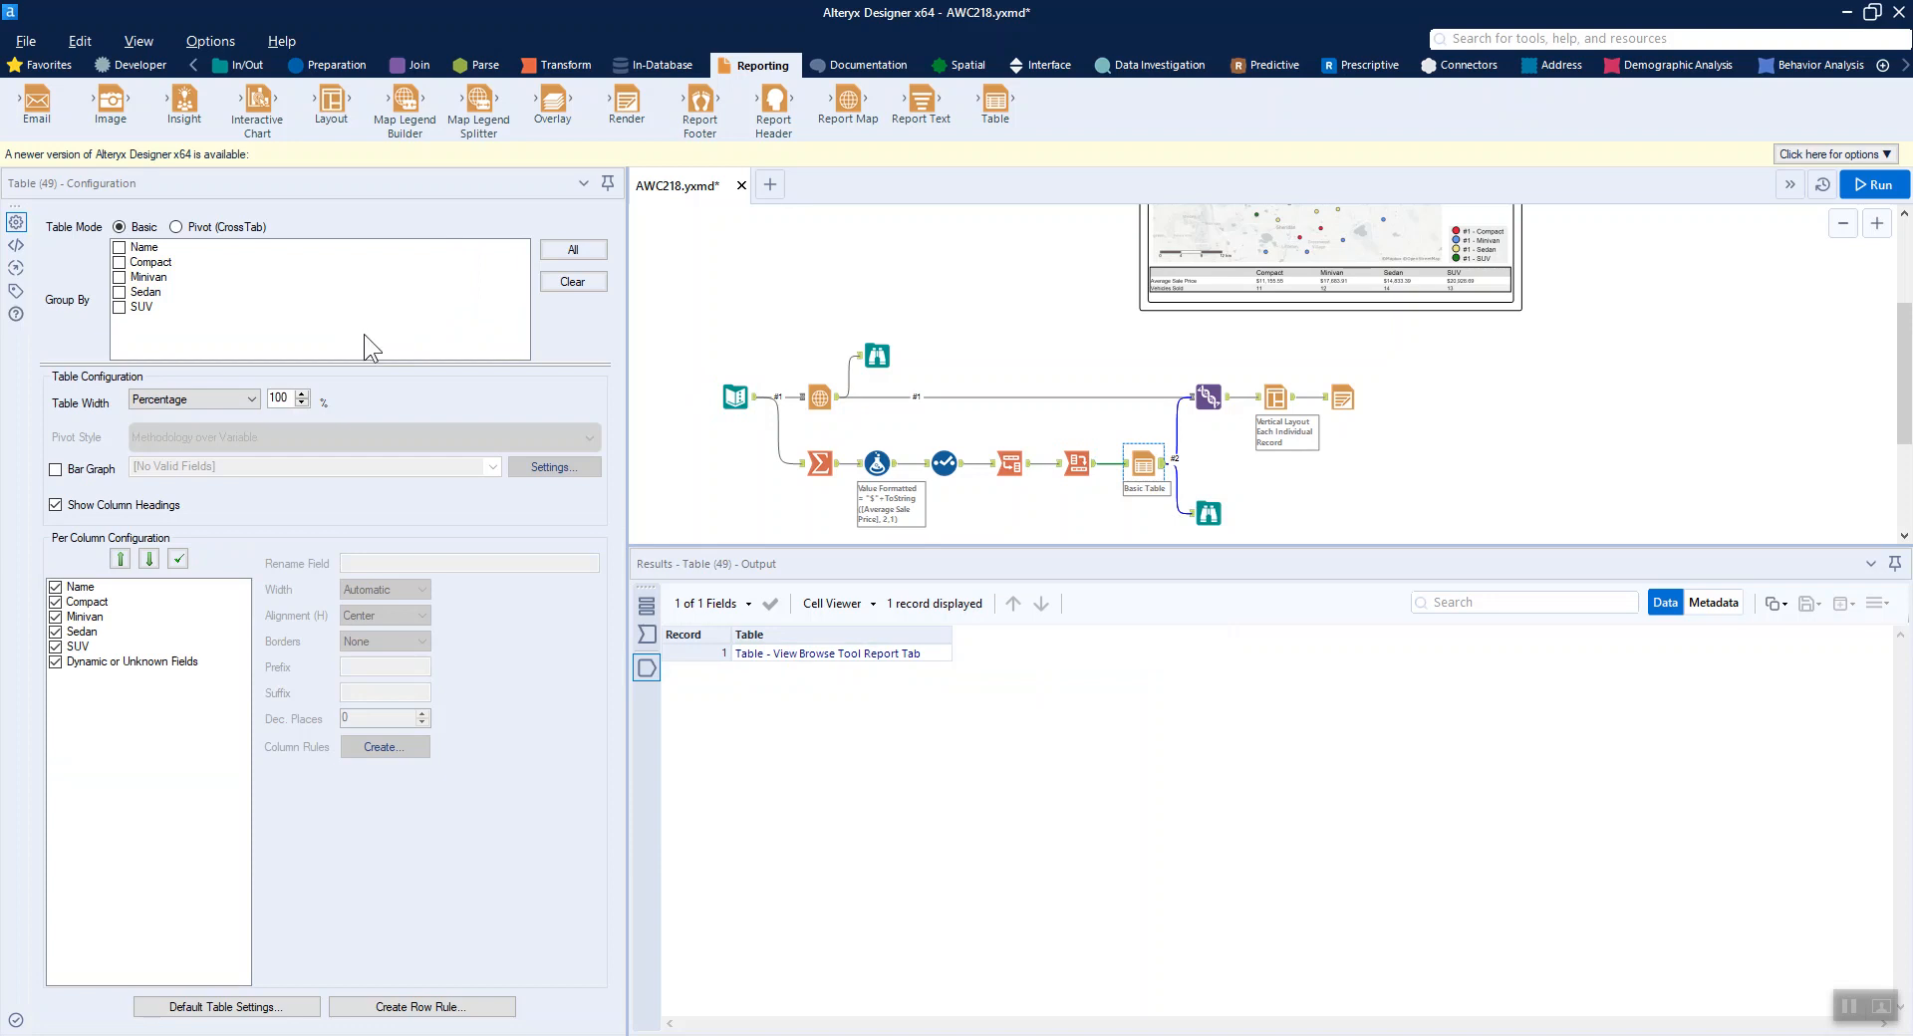
left_click(1212, 511)
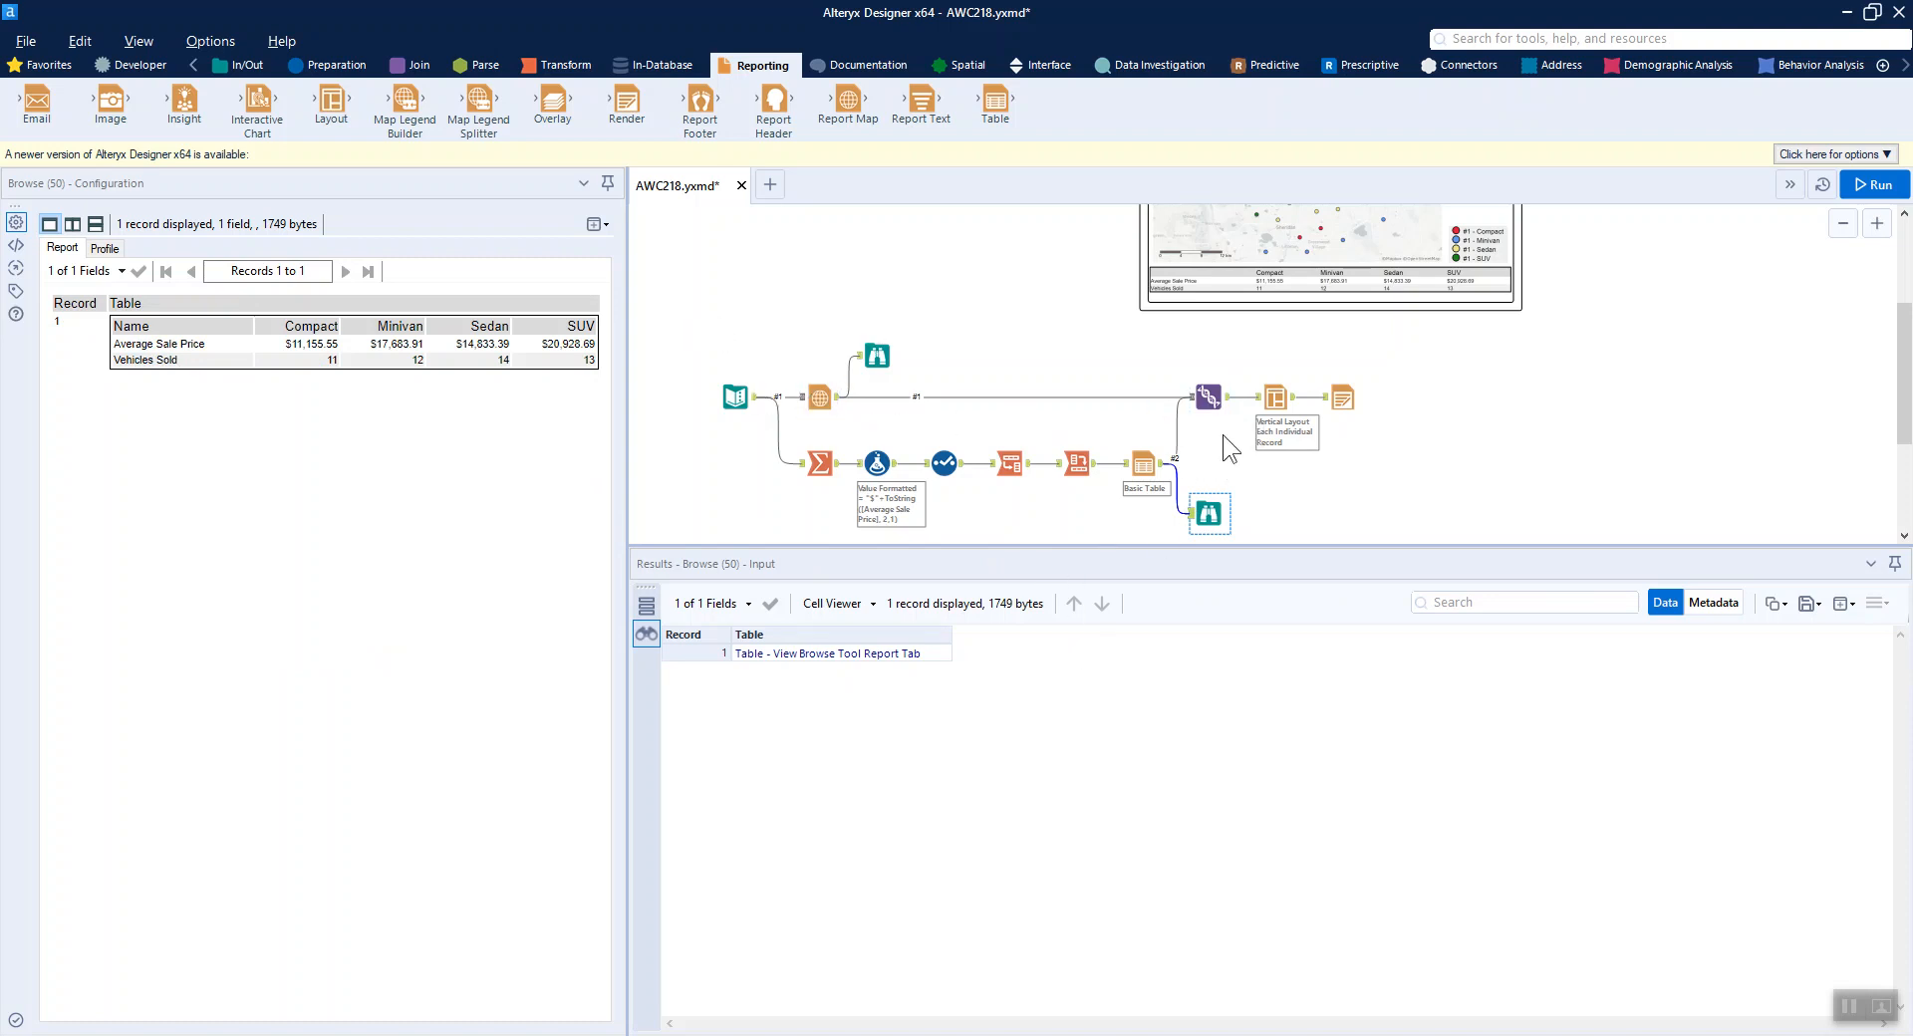
Step: Review the Union tool's configuration and compare its output with the Table and Report Map outputs feeding it
left_click(1209, 396)
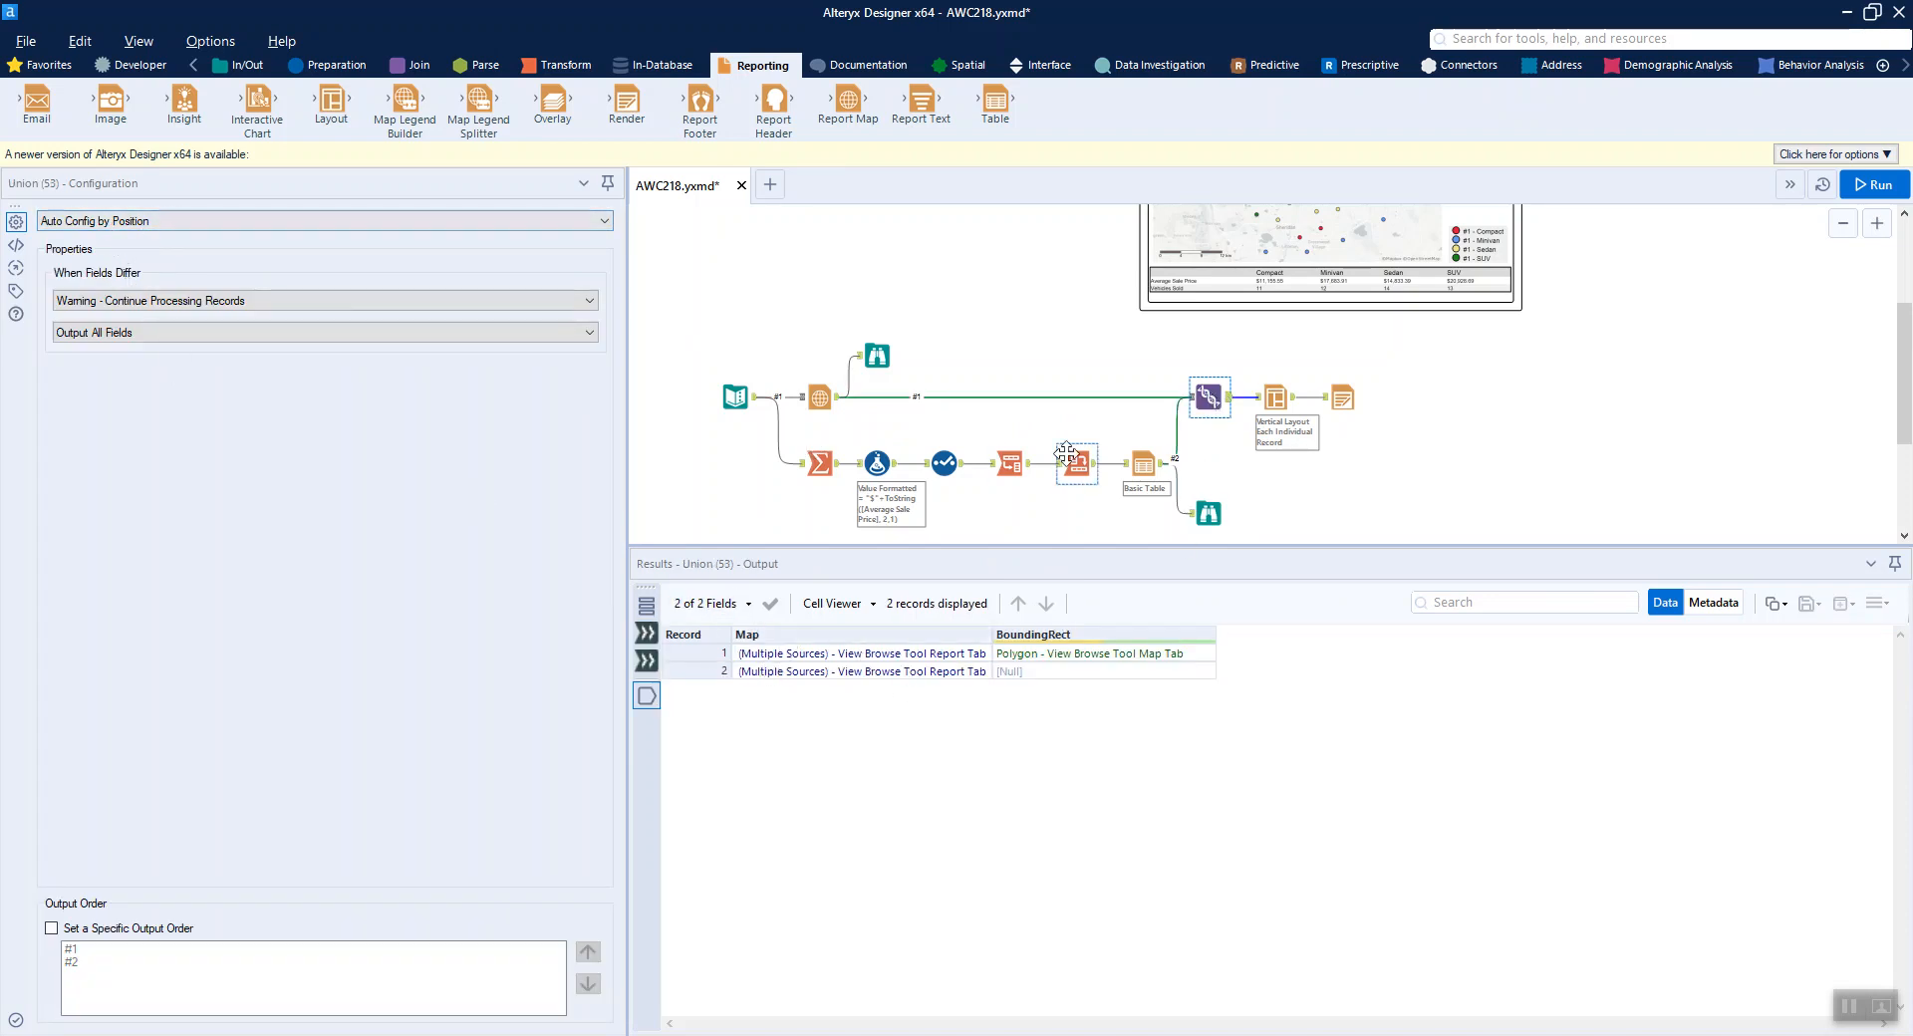
left_click(1154, 473)
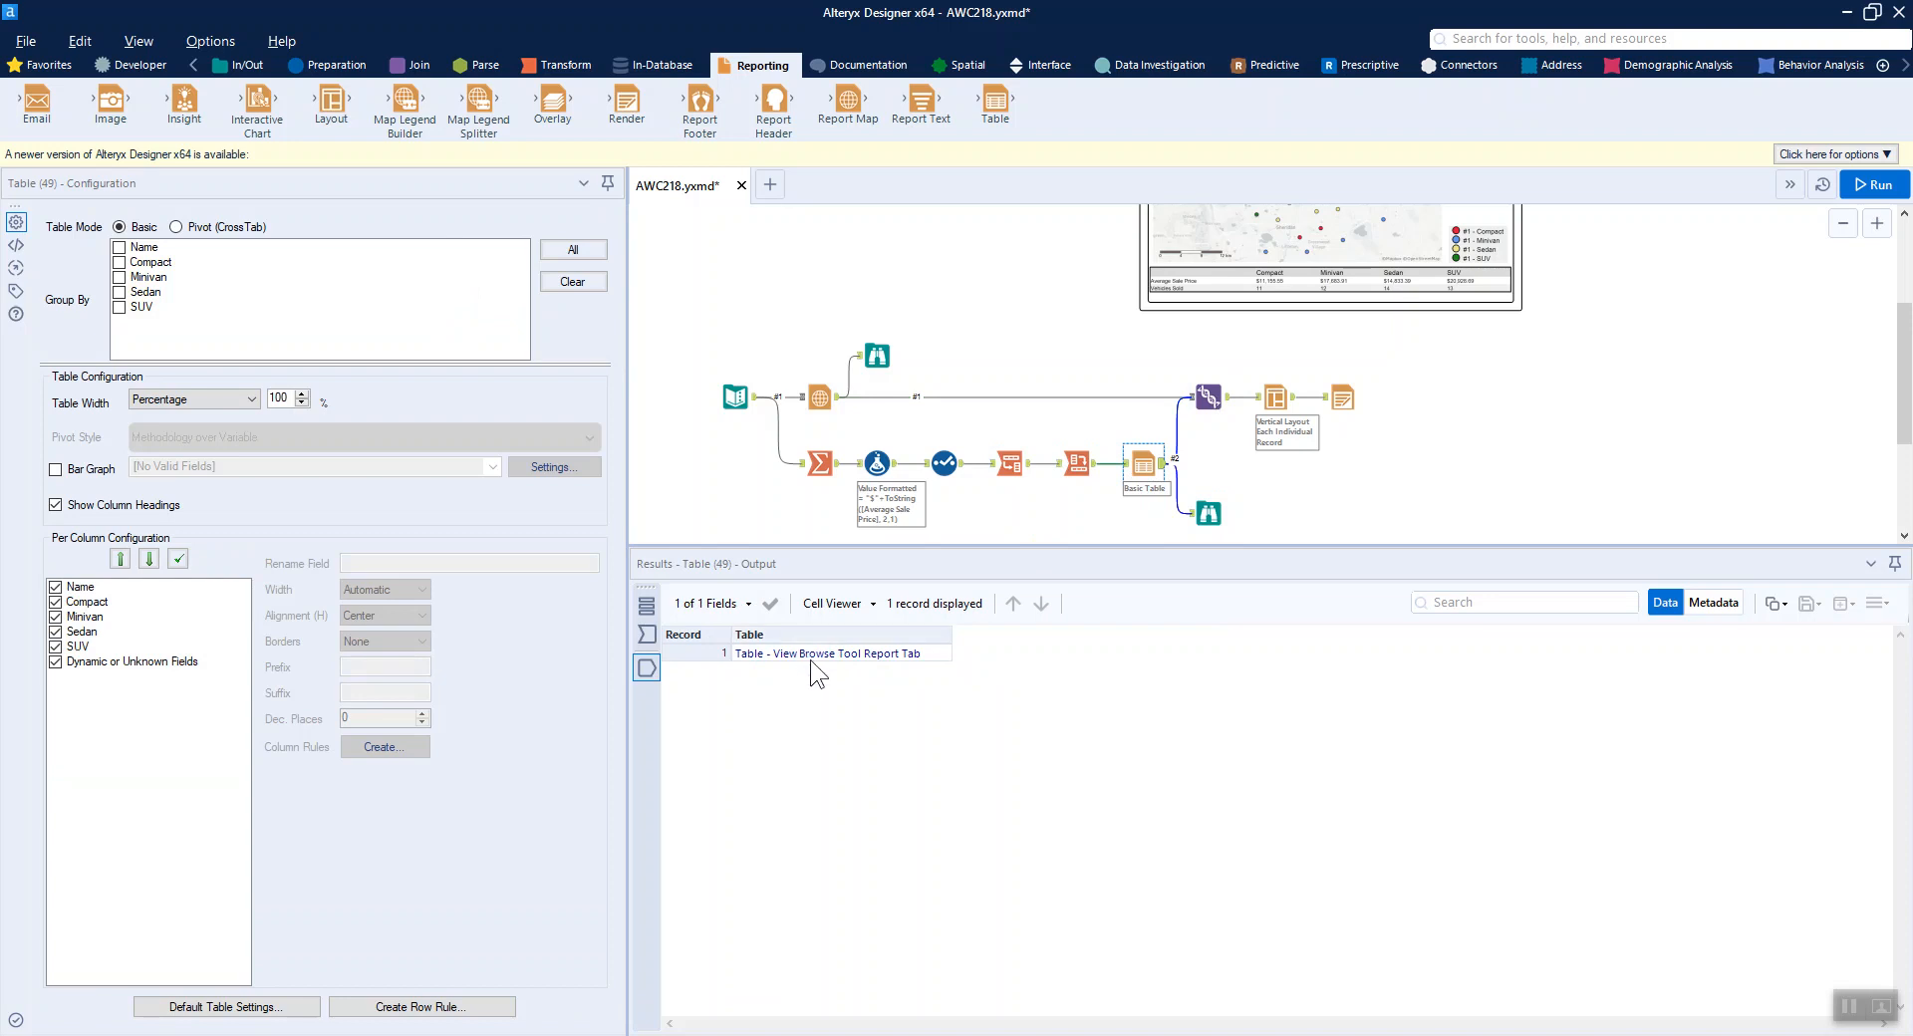
left_click(822, 398)
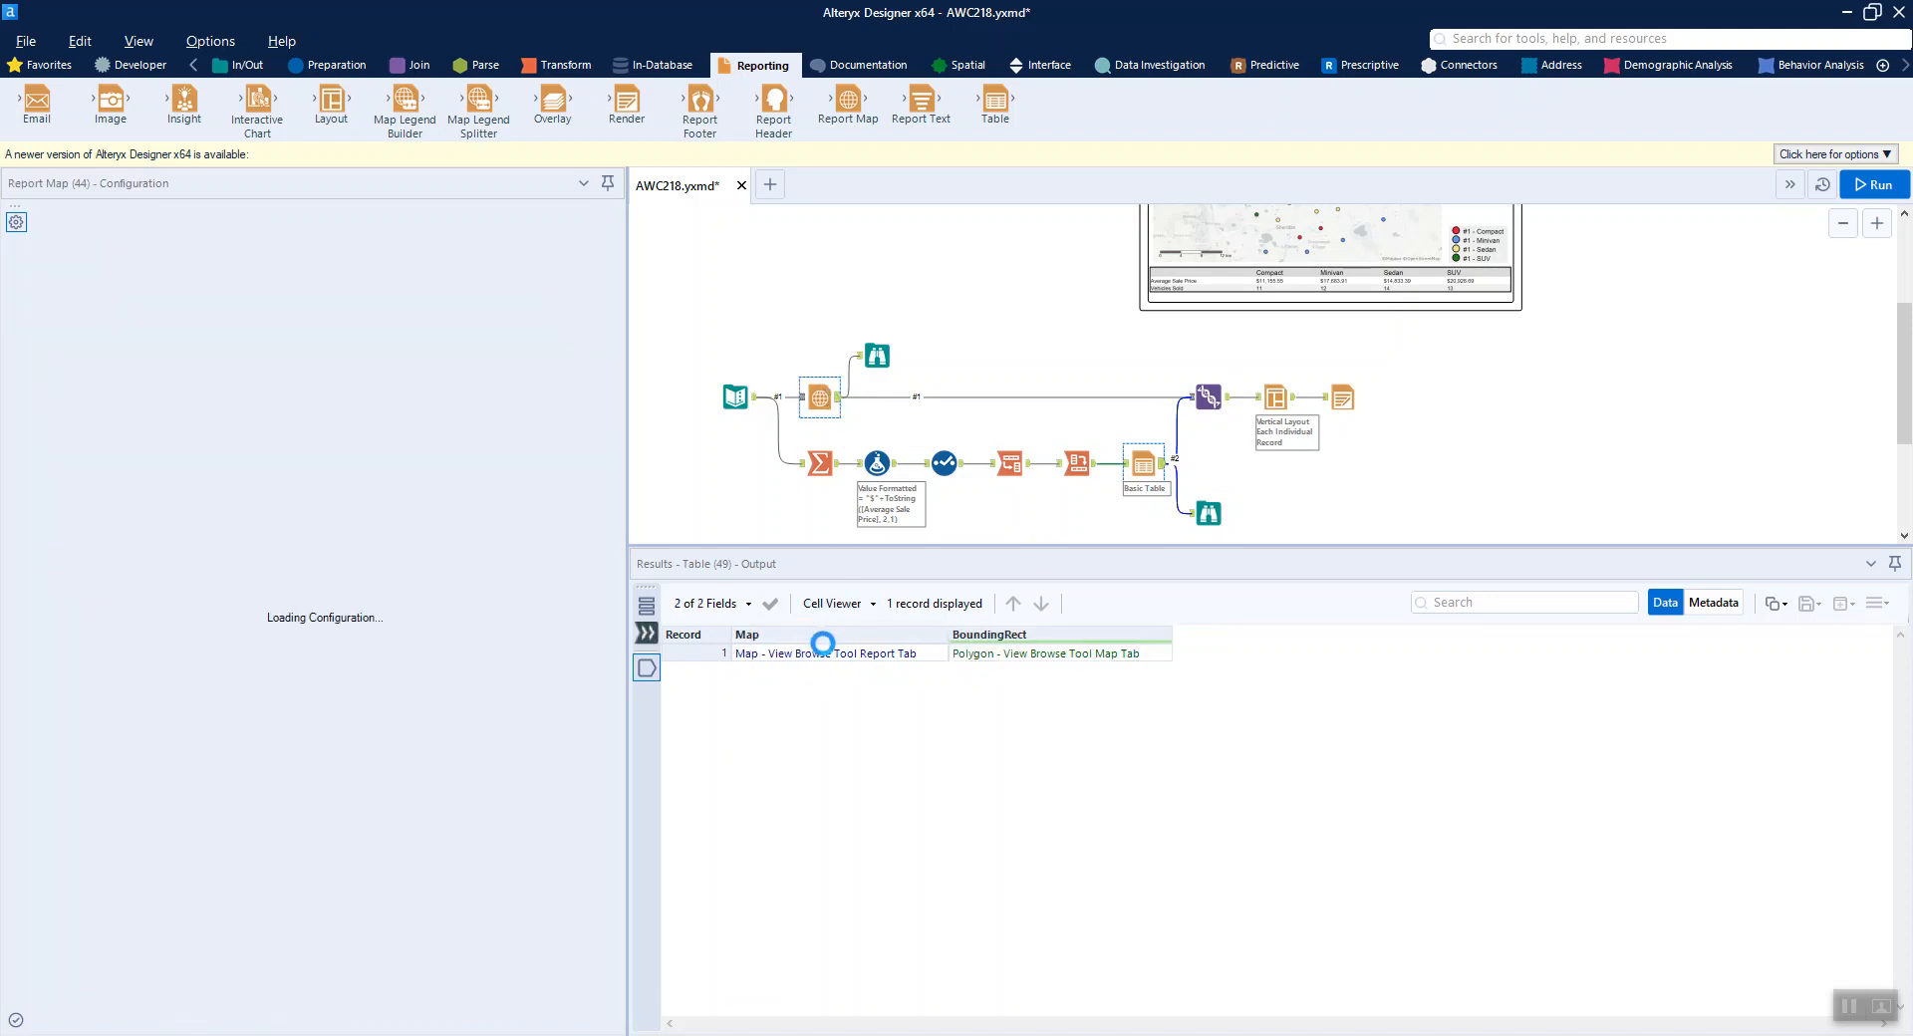
left_click(1209, 398)
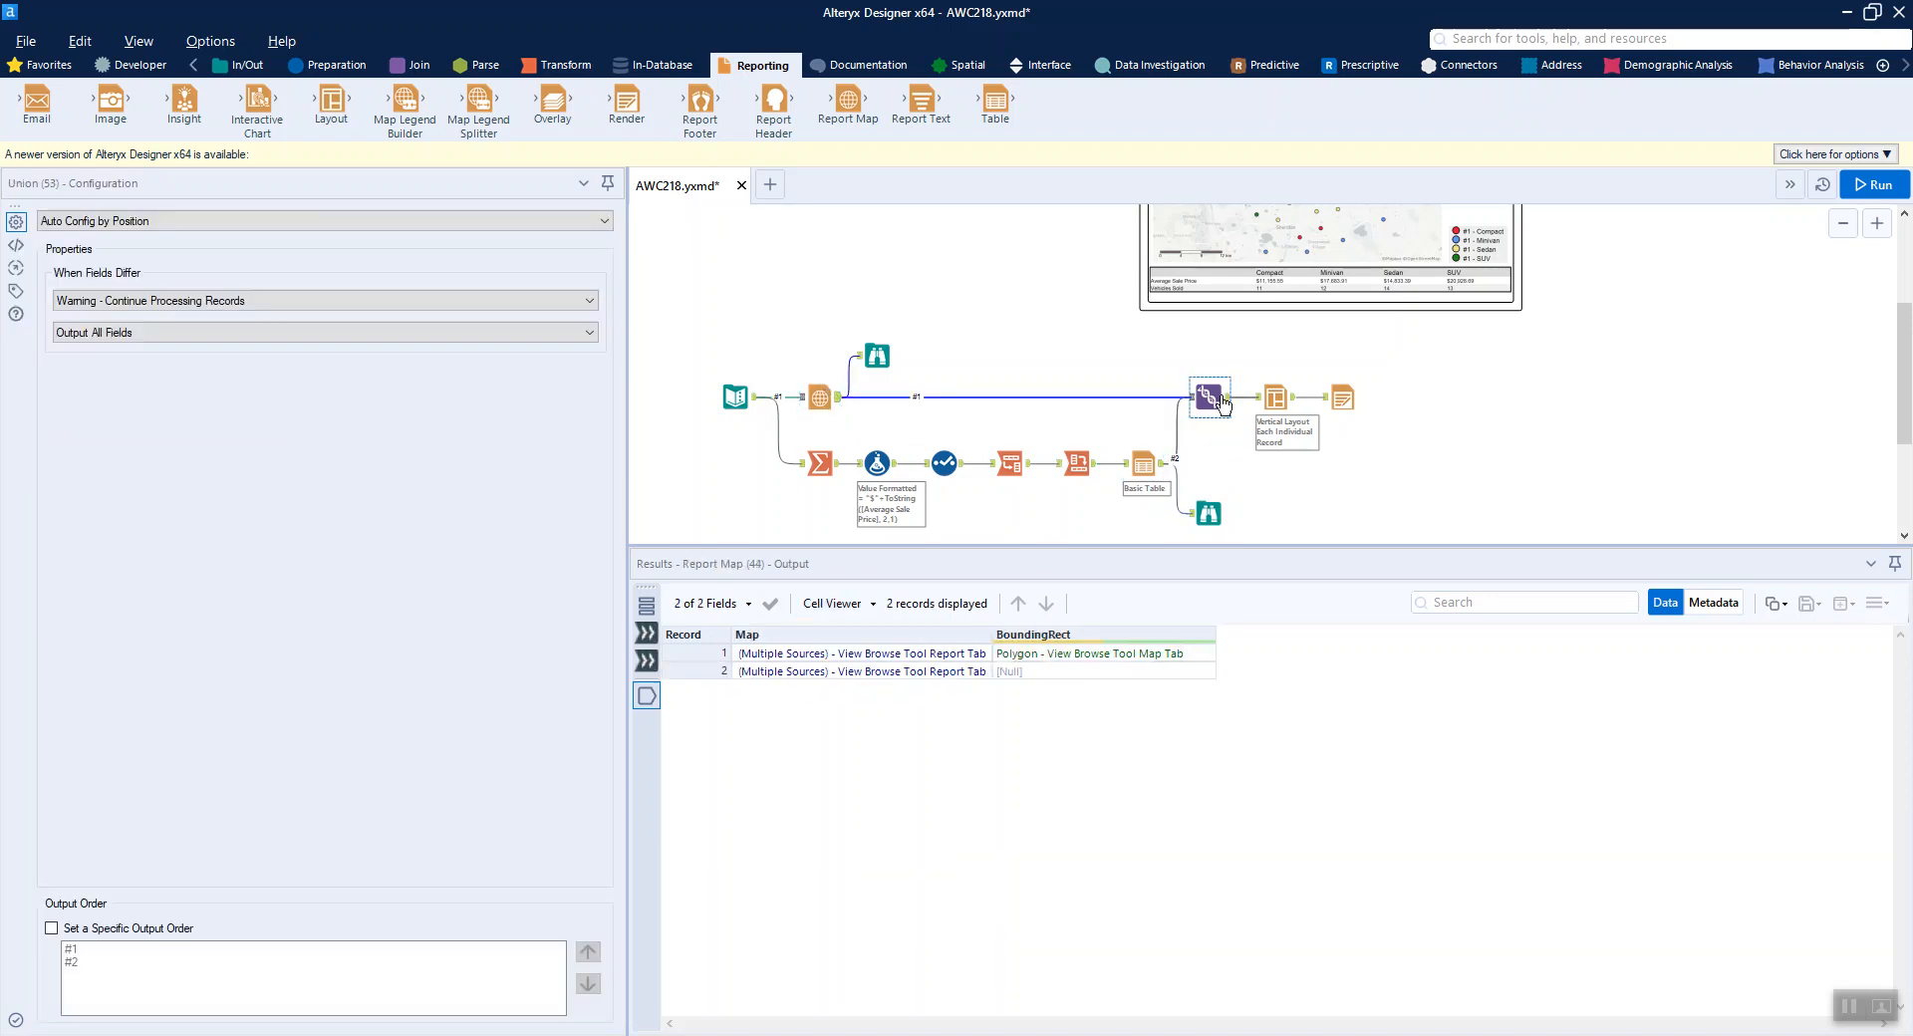
Step: Review the Layout tool's orientation settings and the Render tool's output configuration
left_click(1278, 395)
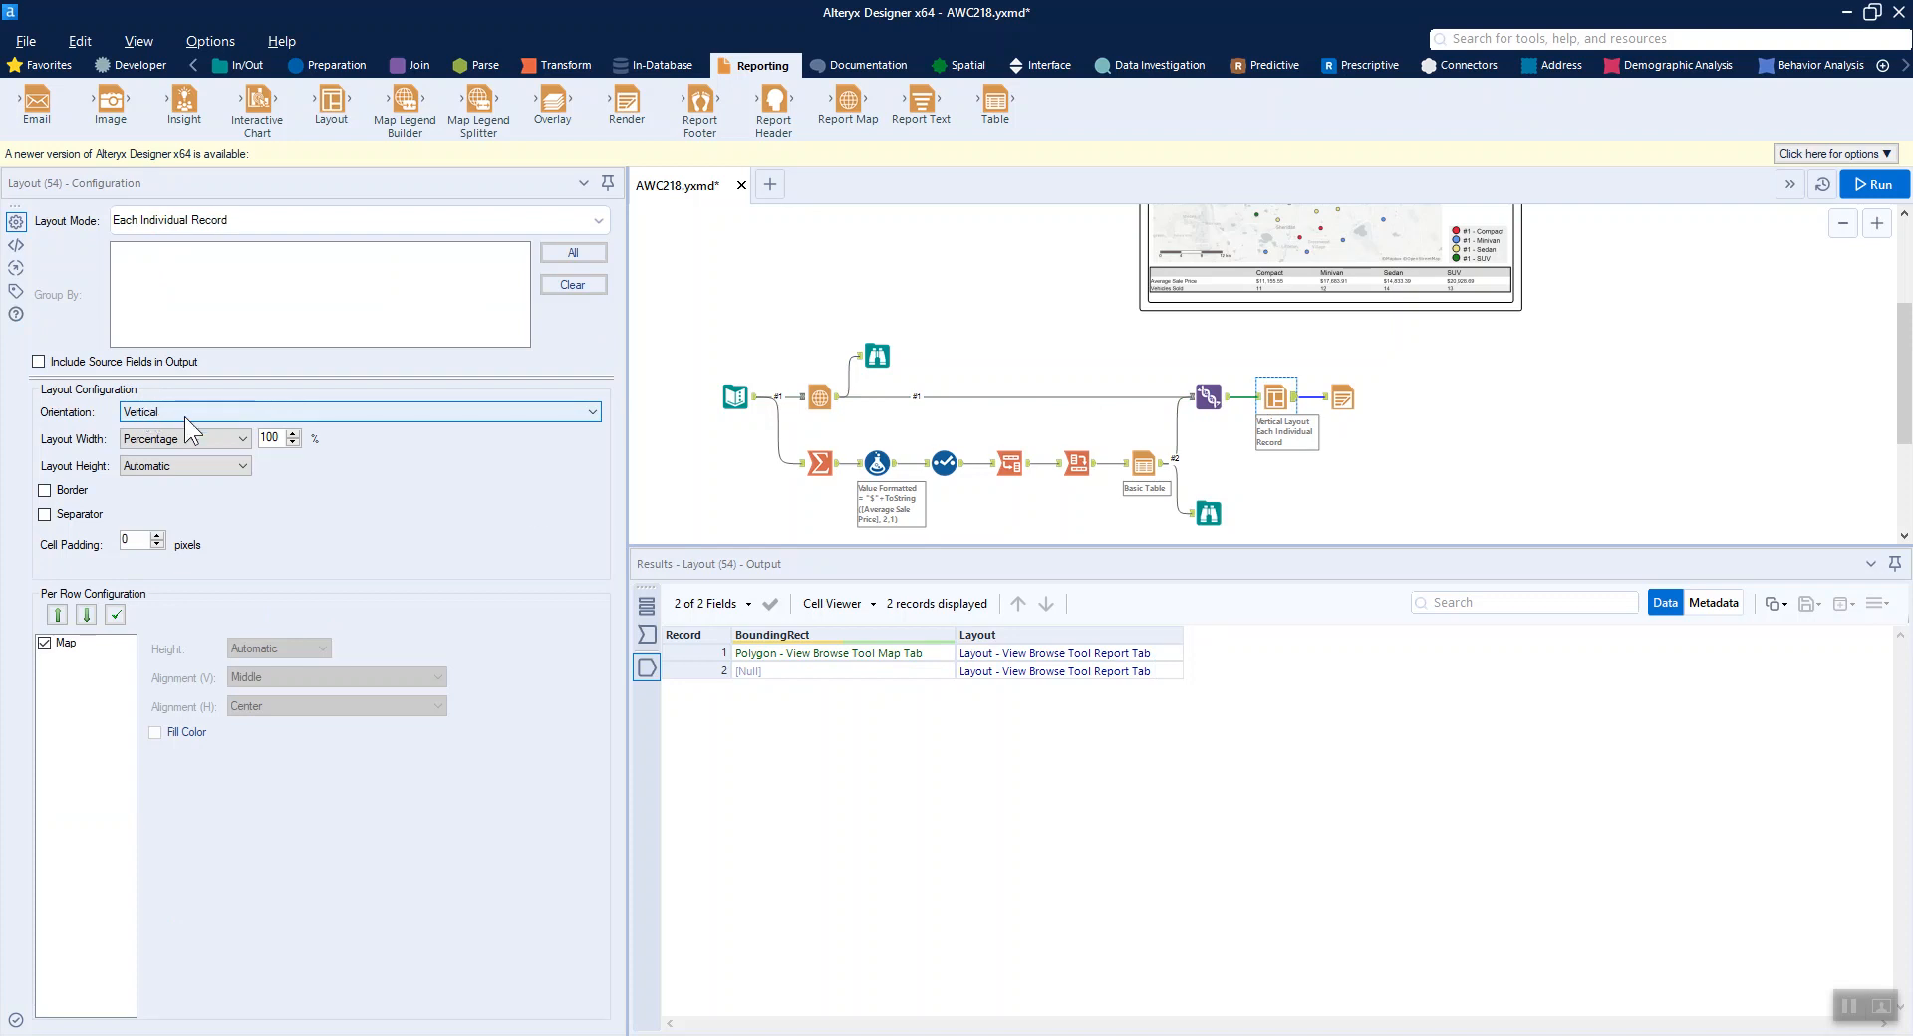
left_click(1342, 398)
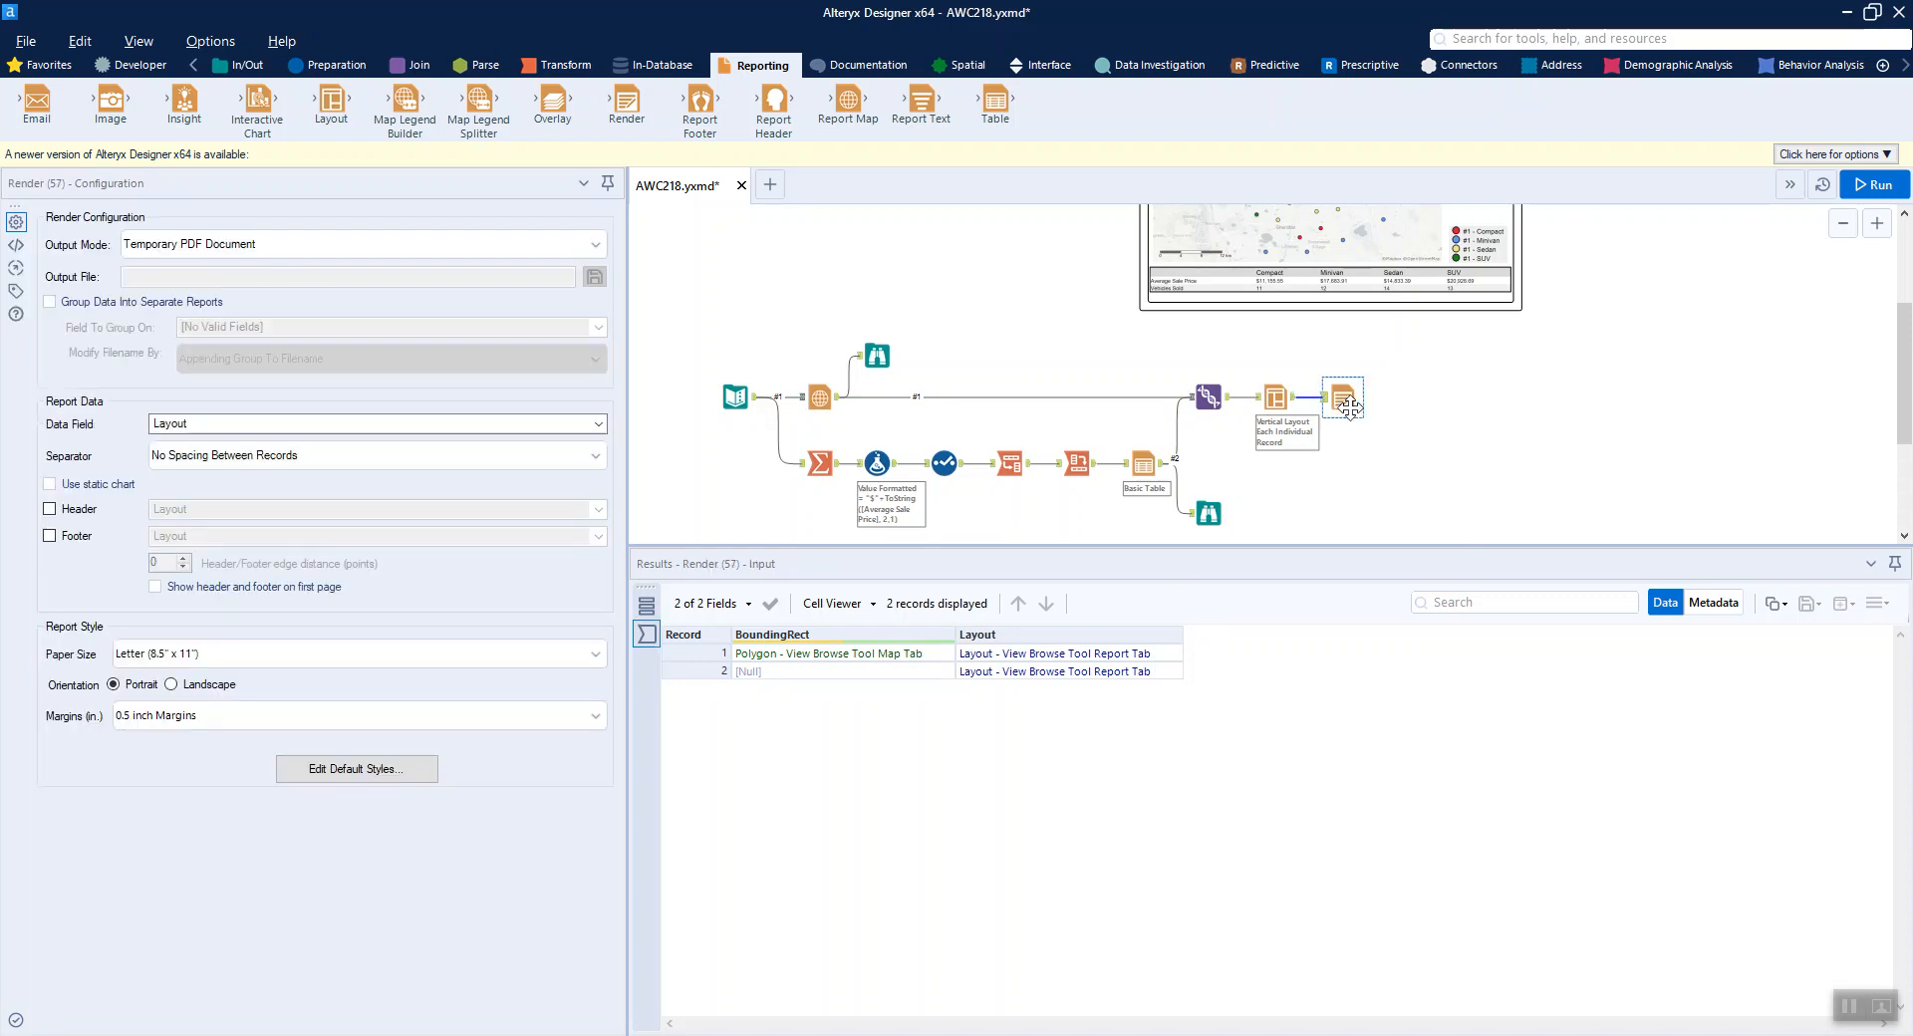